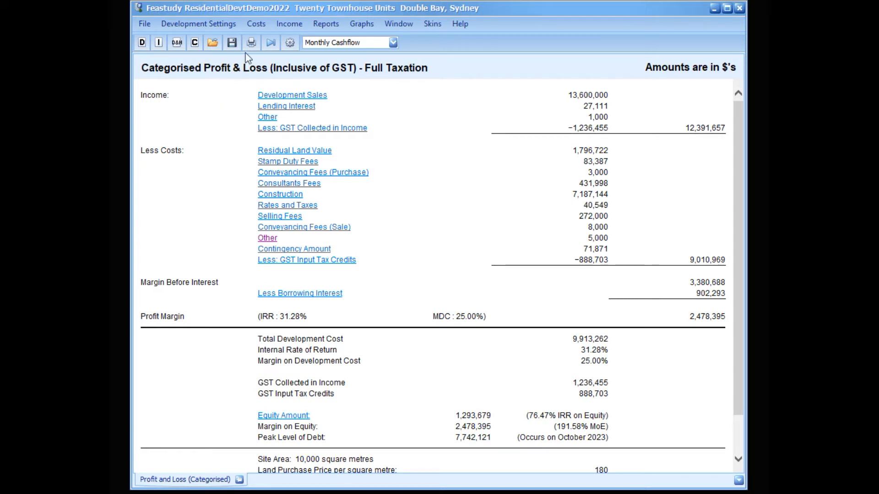
left_click(214, 22)
left_click(257, 22)
left_click(284, 23)
left_click(287, 24)
Review the development identification details, including the available development types and capital cities, and leave without saving
left_click(208, 26)
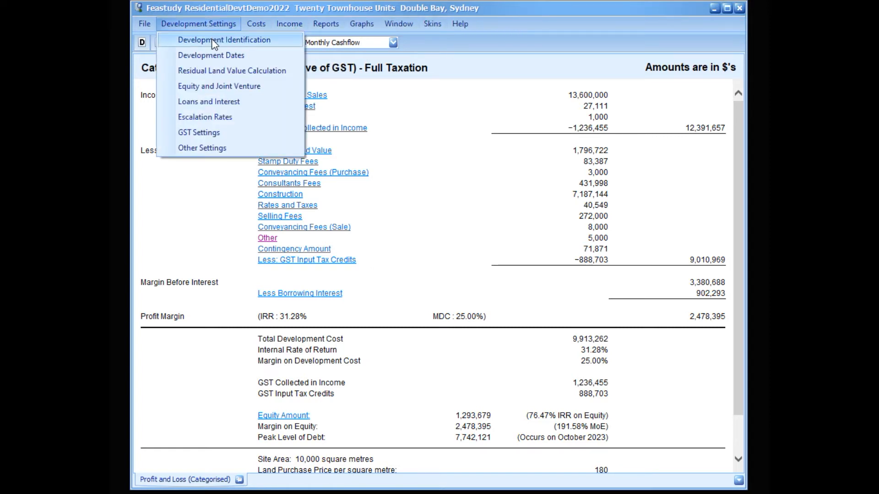
left_click(212, 39)
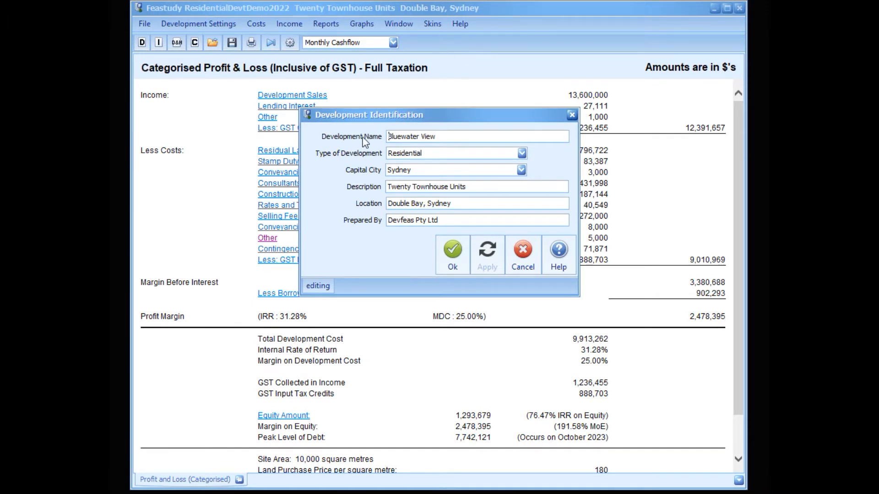
left_click(521, 153)
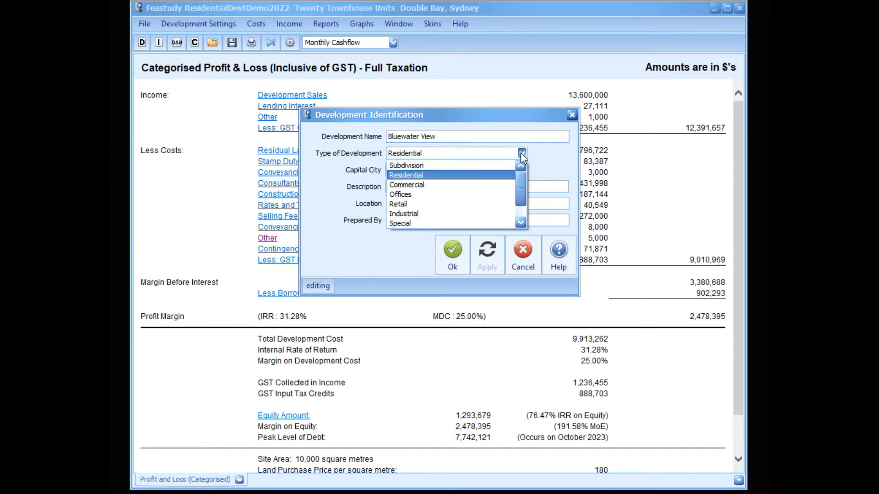
left_click(522, 153)
left_click(521, 170)
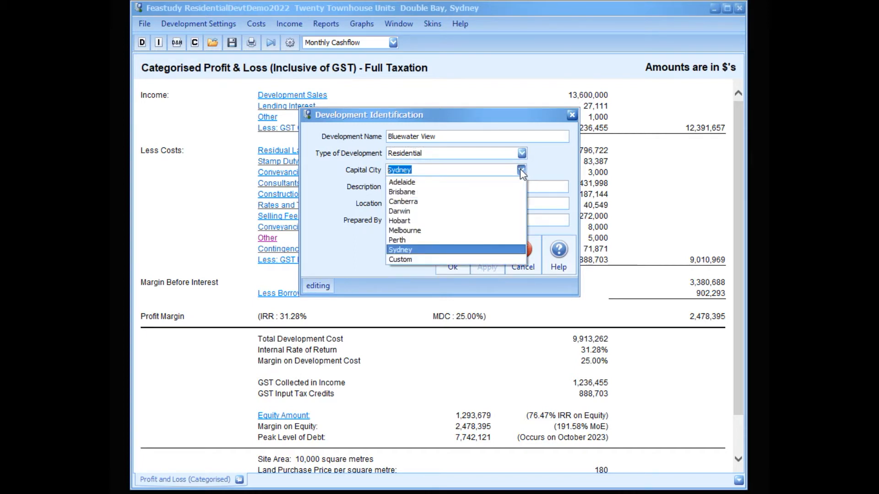
left_click(401, 250)
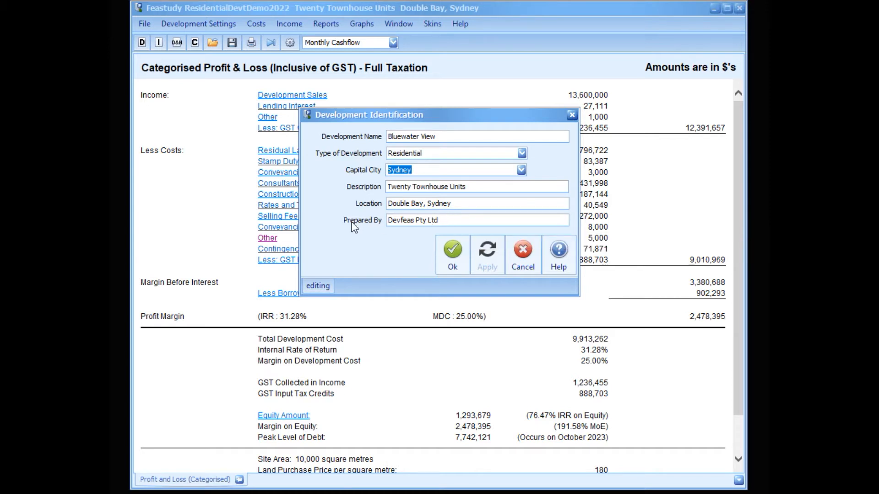
left_click(526, 252)
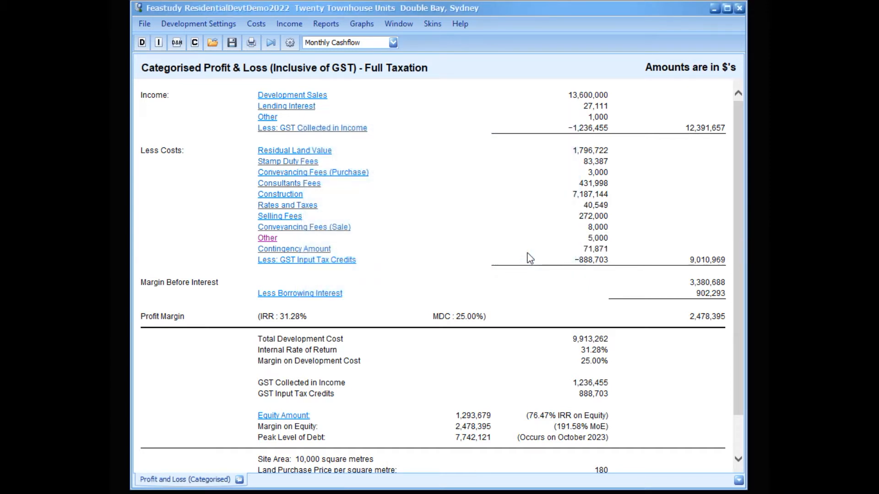
Examine the development dates, fixed development length option and first month of the financial year, and open the help for these settings
left_click(223, 24)
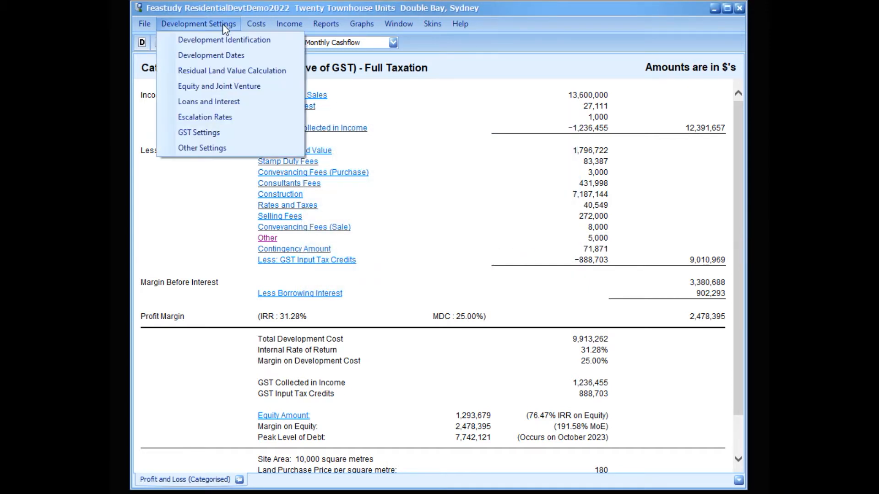
left_click(227, 55)
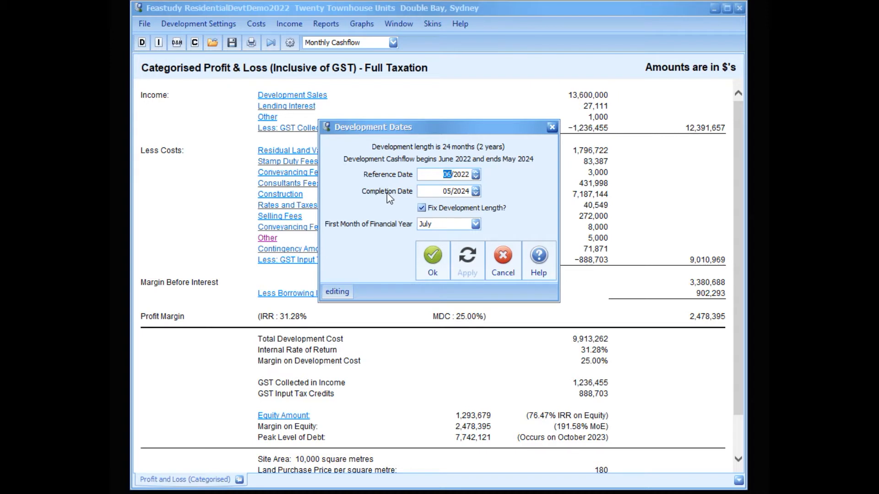
left_click(421, 208)
left_click(422, 208)
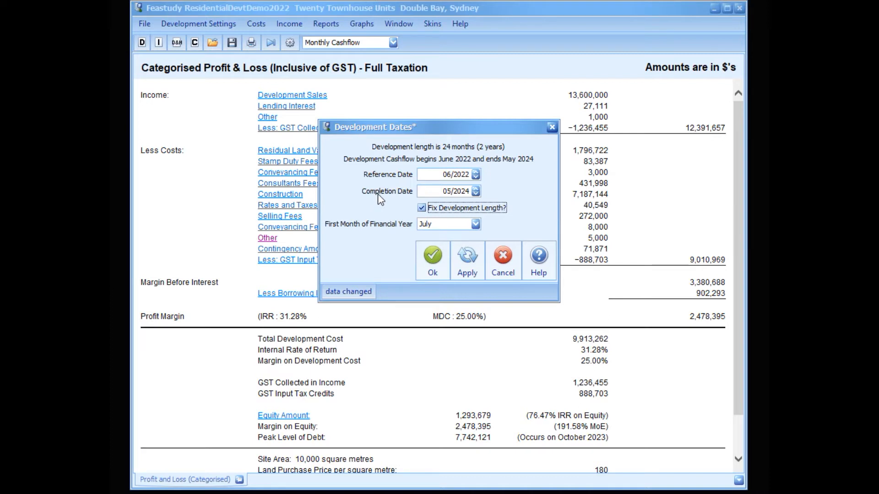
left_click(476, 224)
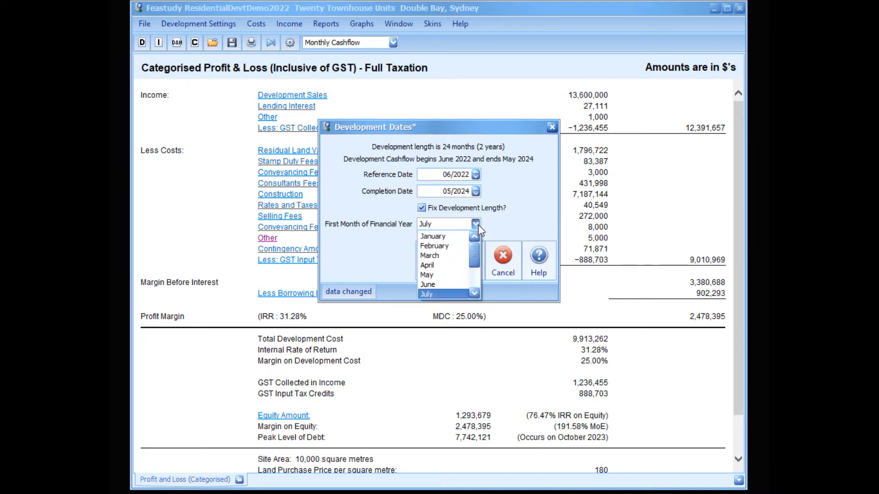
left_click(433, 293)
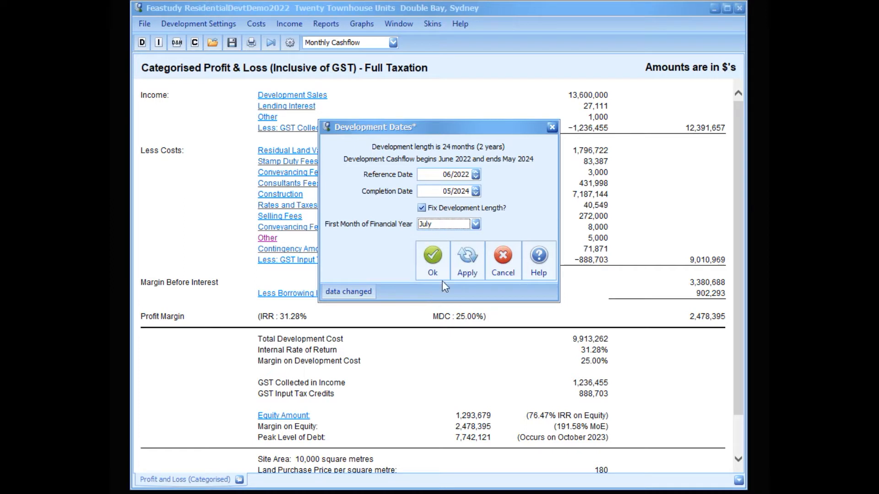
left_click(539, 263)
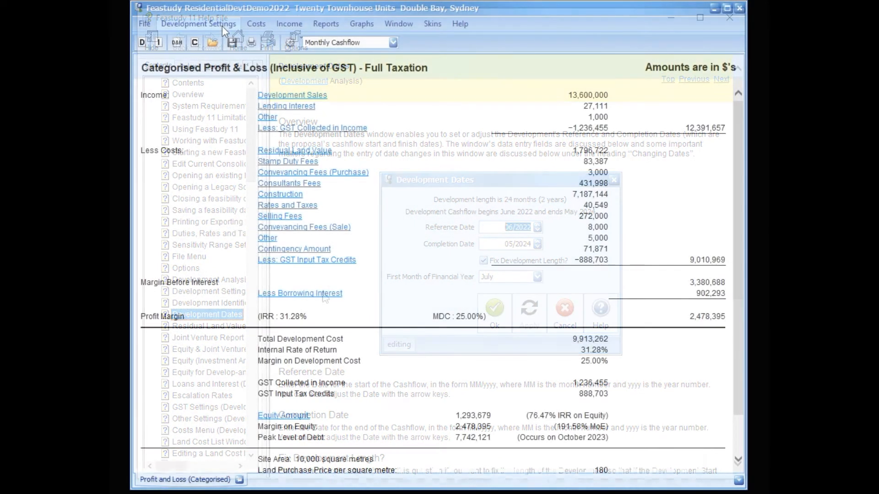
Try a Target IRR of 35% in the residual land value calculation and undo the modification
left_click(221, 26)
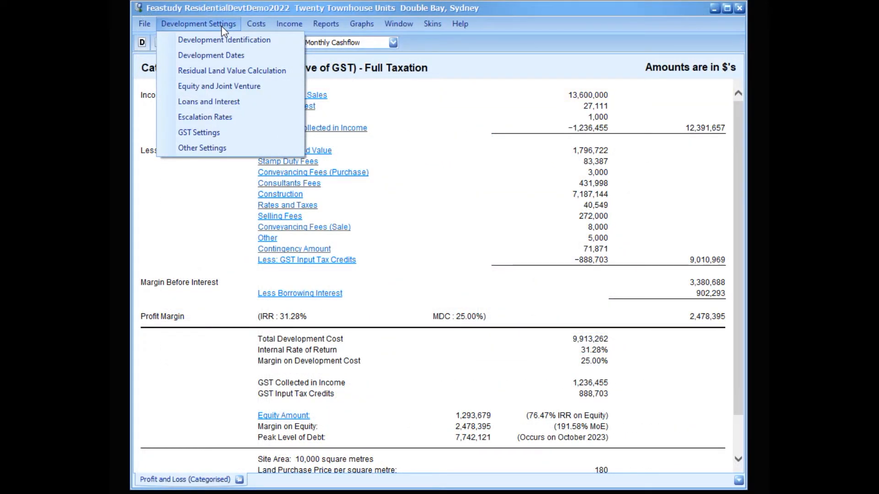
left_click(227, 72)
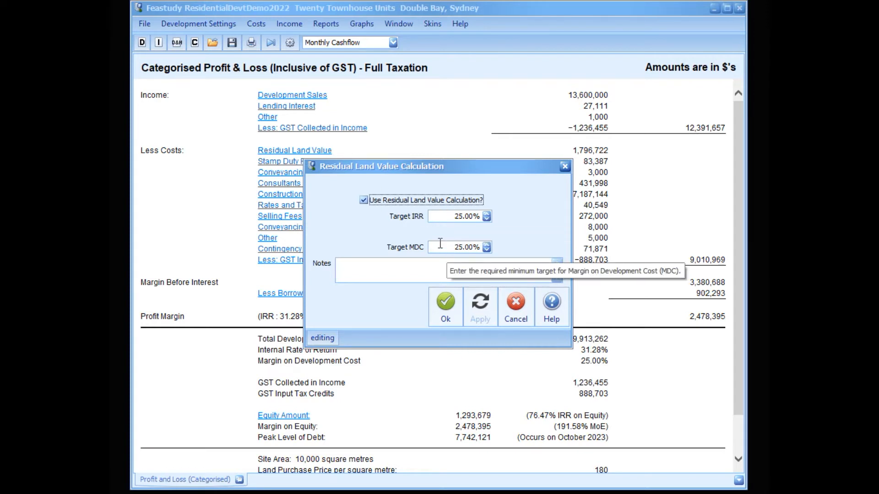
left_click(363, 200)
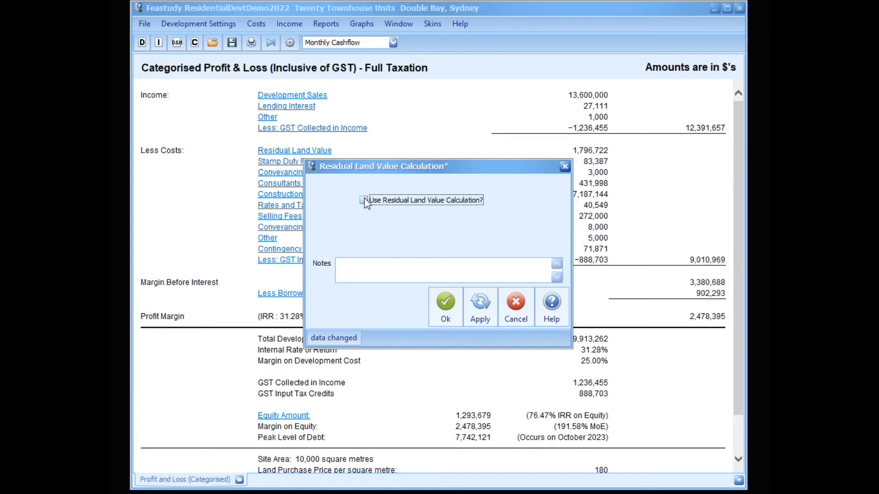
left_click(363, 201)
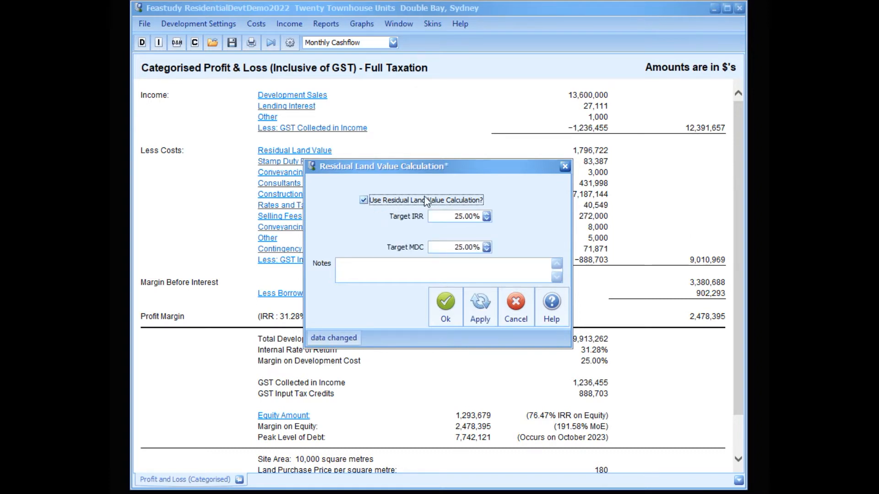
left_click(458, 216)
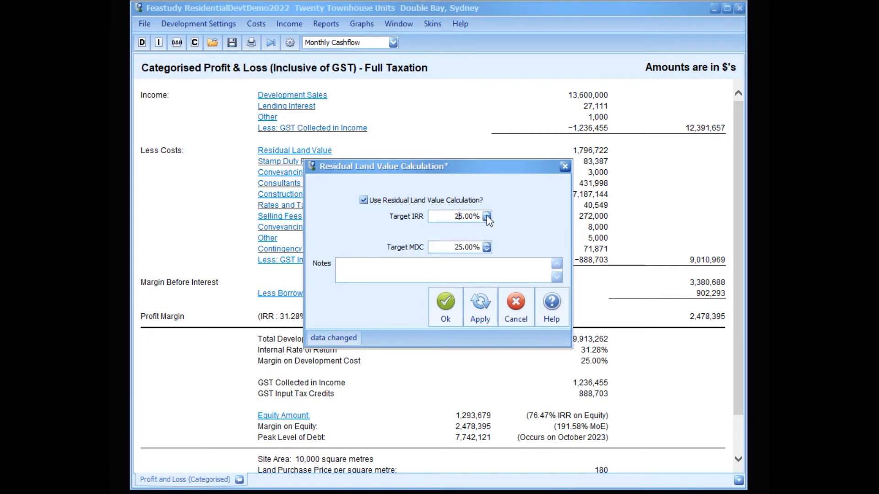
left_click(488, 214)
left_click(488, 214)
left_click(488, 214)
left_click(488, 214)
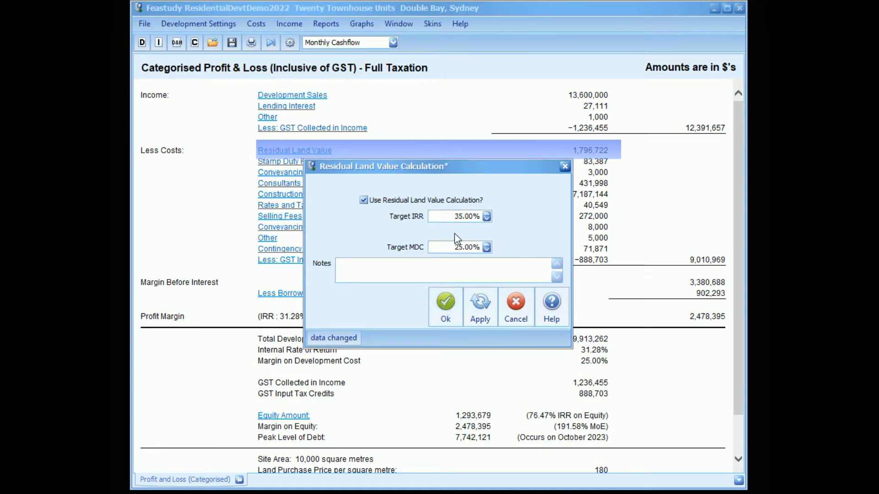
left_click(446, 306)
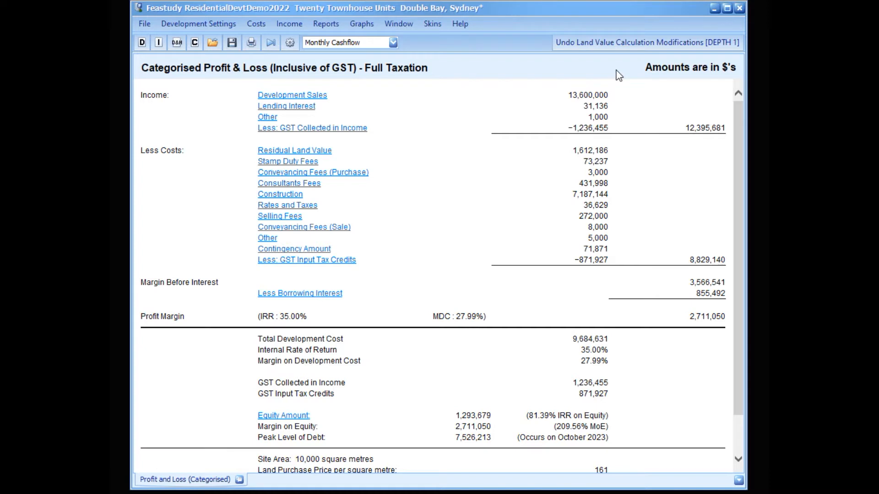
left_click(608, 43)
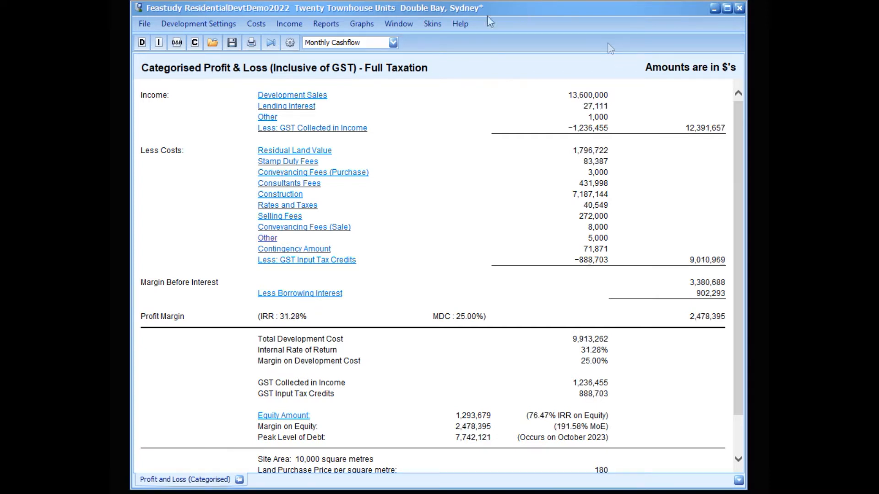
Compare the equity injection methods: sum of money, lump sum instalments, and percentages of purchase price, total costs and monthly costs
left_click(216, 26)
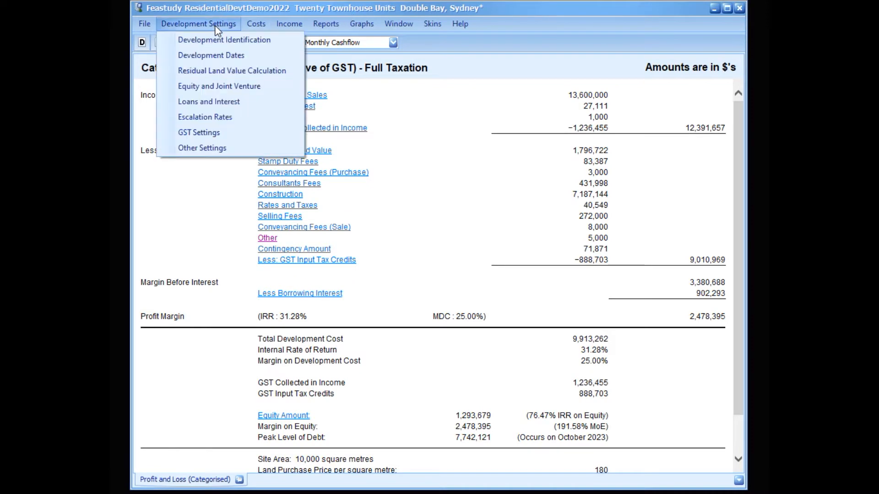
left_click(231, 87)
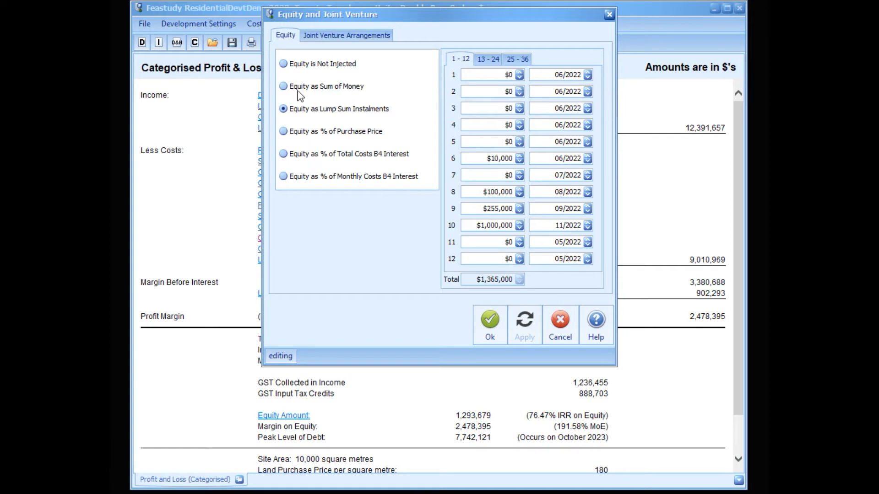
left_click(283, 87)
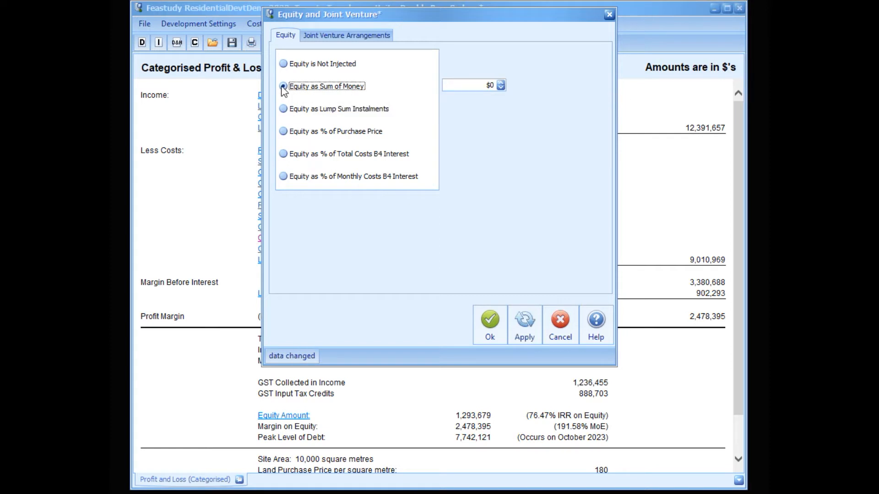
left_click(286, 110)
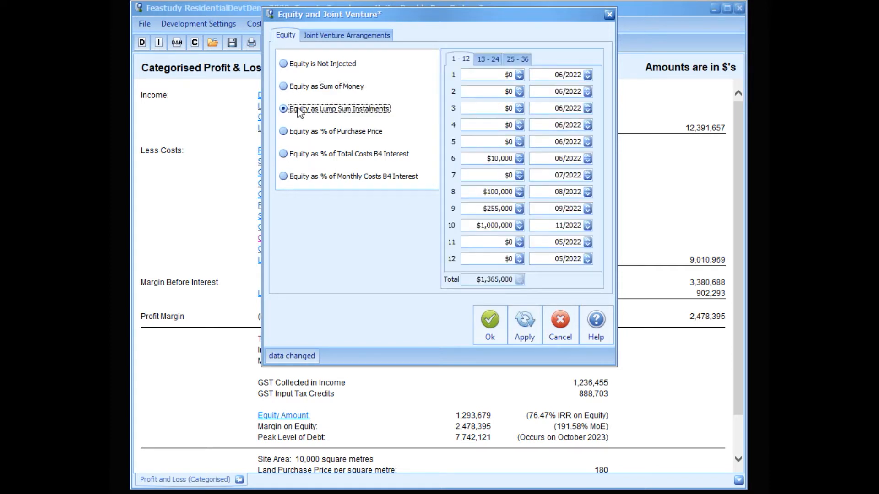
left_click(283, 132)
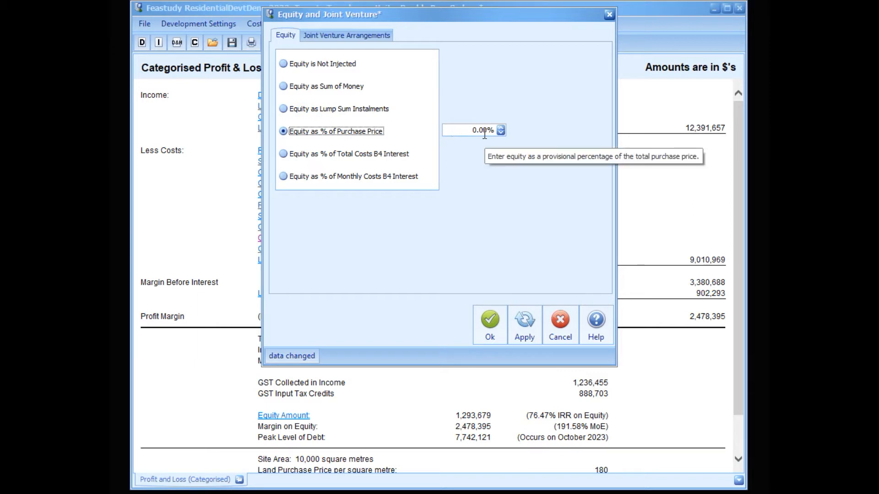
left_click(284, 155)
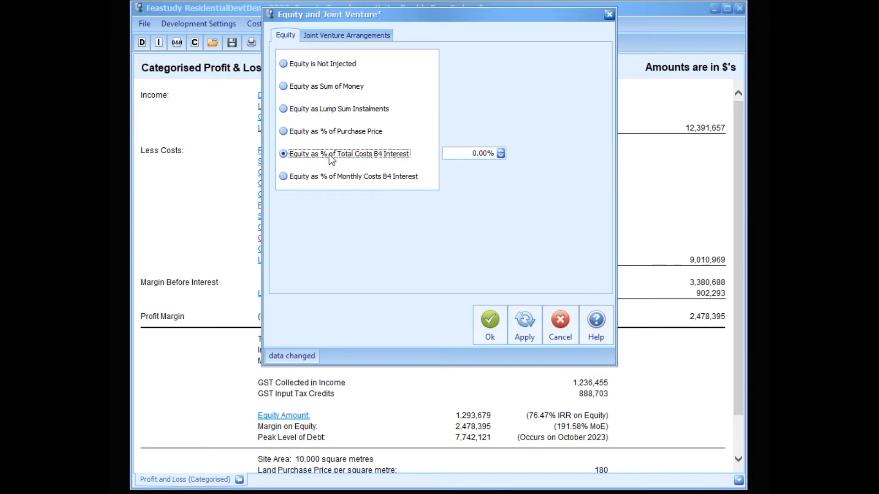
left_click(284, 177)
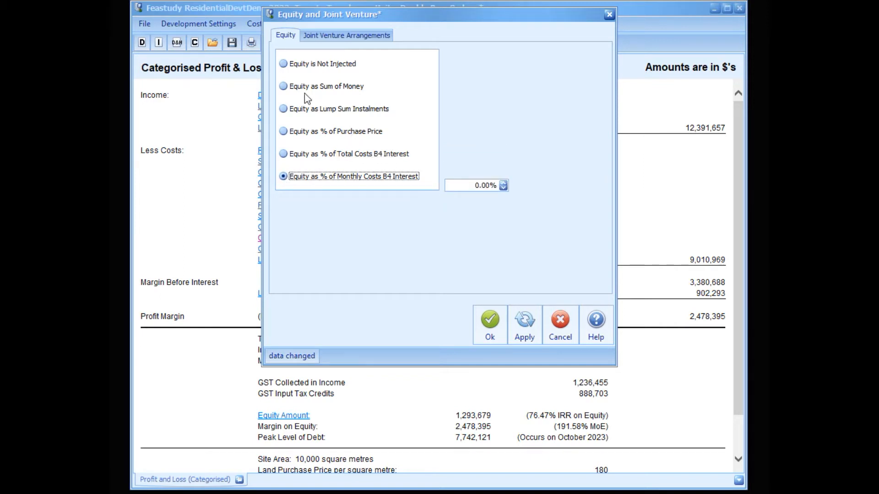
left_click(284, 87)
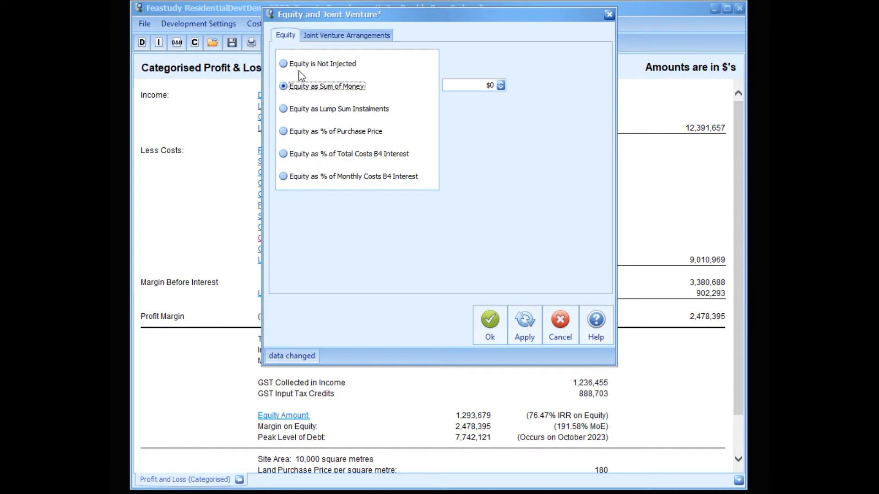
Examine the joint venture arrangements, comparing the equity partner's equity as an amount and as a percentage, and leave without saving
left_click(337, 41)
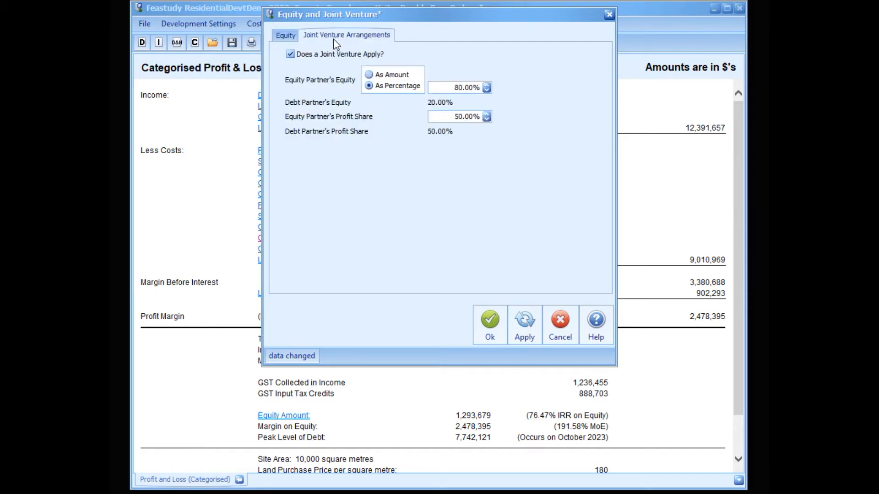
left_click(290, 54)
left_click(291, 54)
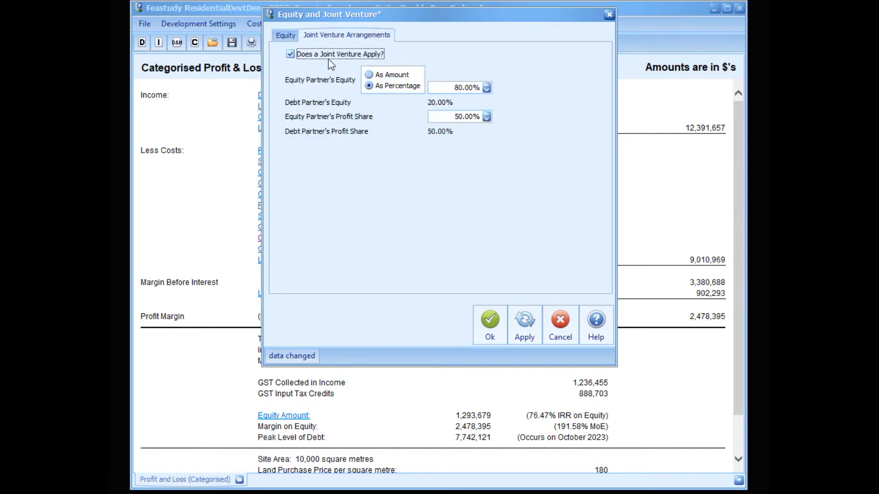
left_click(369, 75)
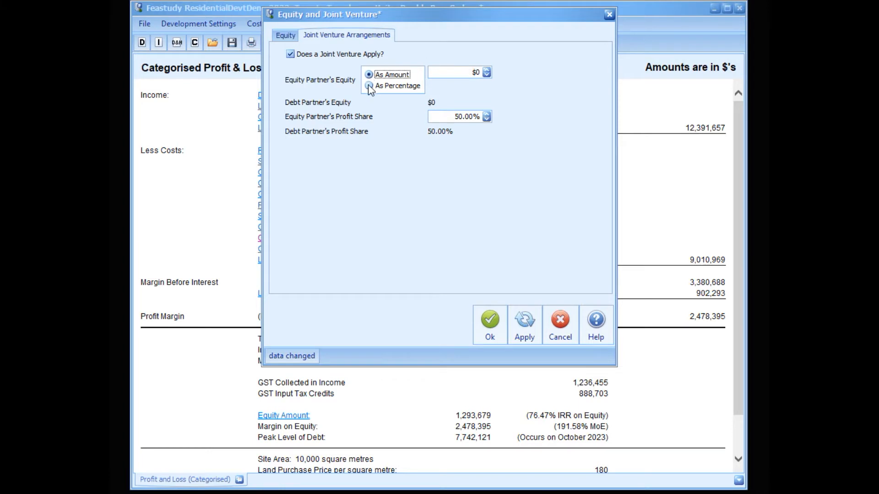
left_click(368, 85)
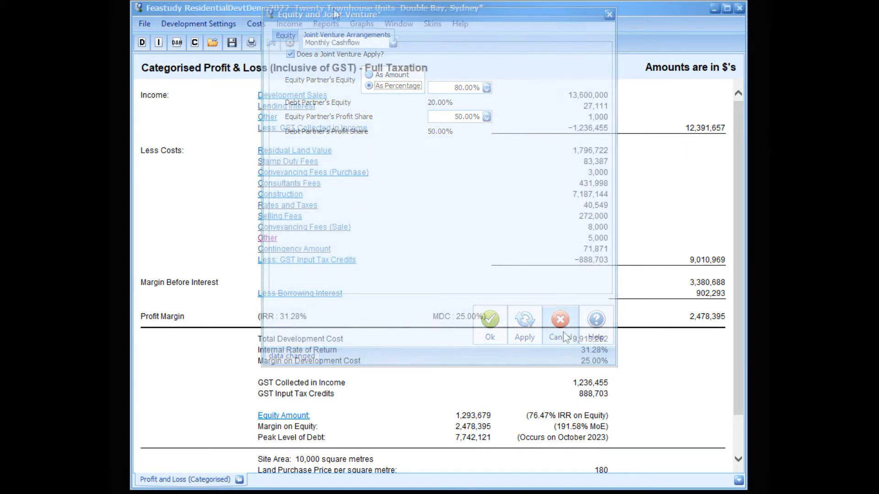
Open the loans and interest settings, apply both primary and secondary debt funds, and compare single and varying borrowing rates on primary debt
left_click(221, 23)
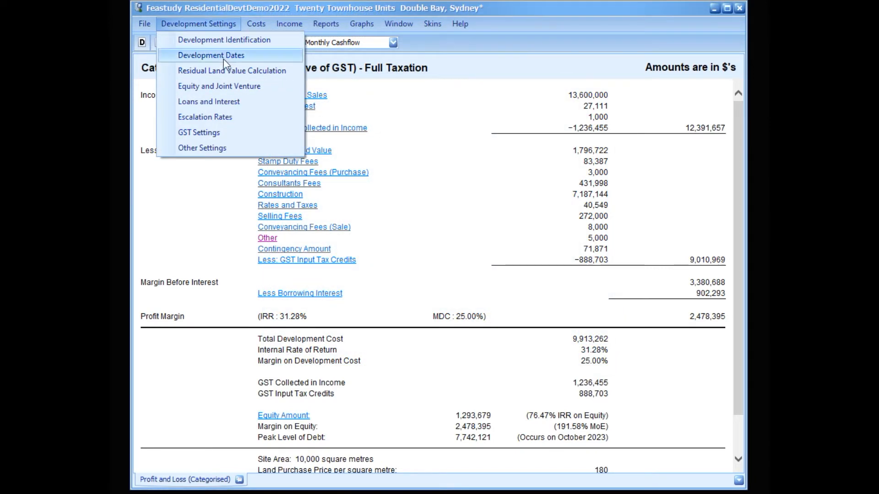
left_click(219, 102)
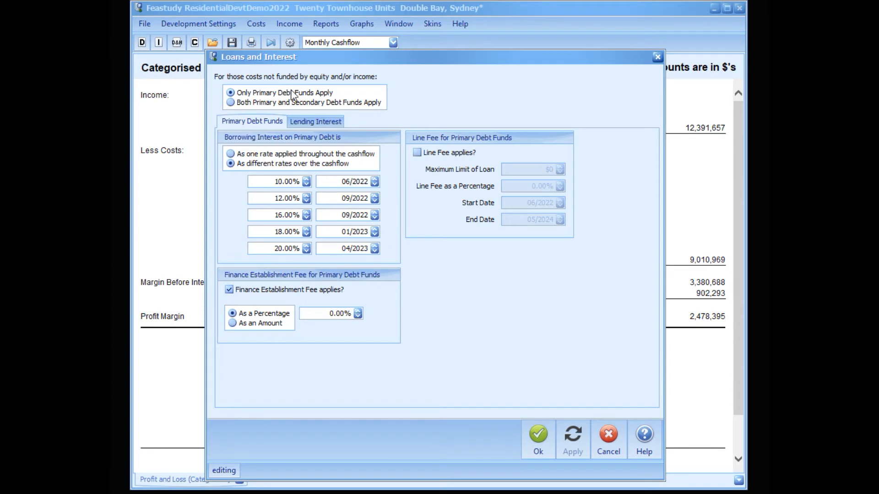
left_click(232, 101)
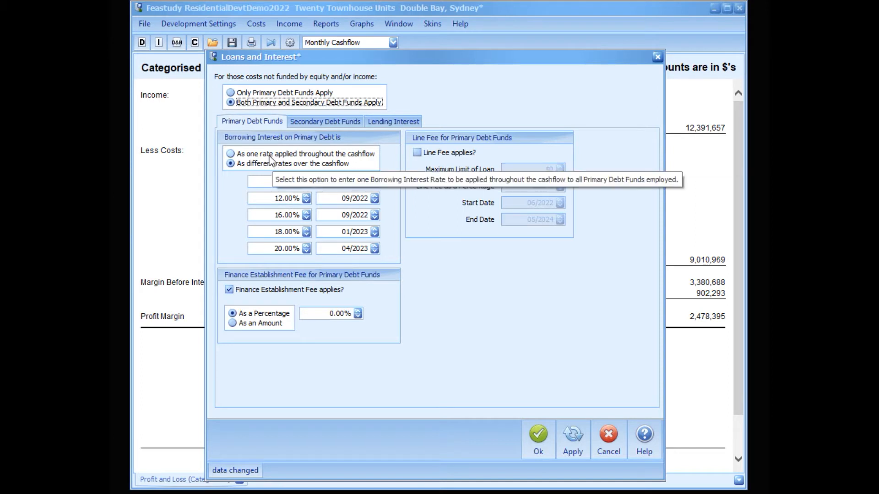
left_click(232, 154)
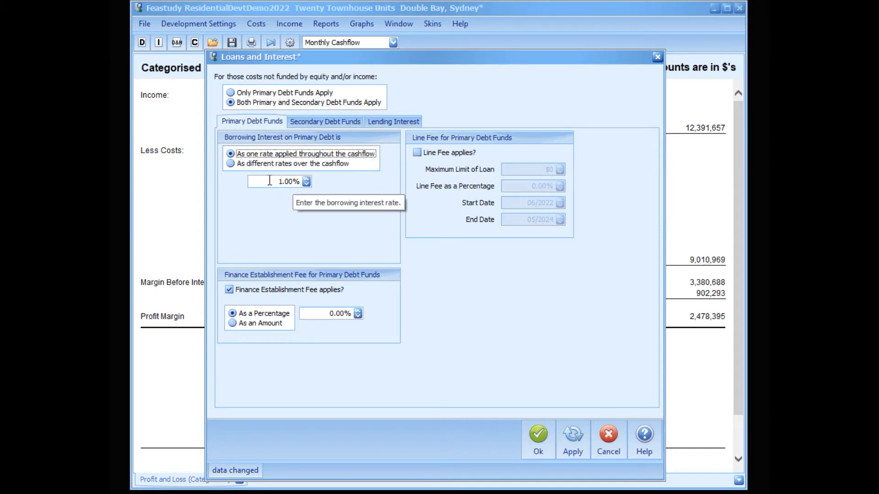
left_click(230, 163)
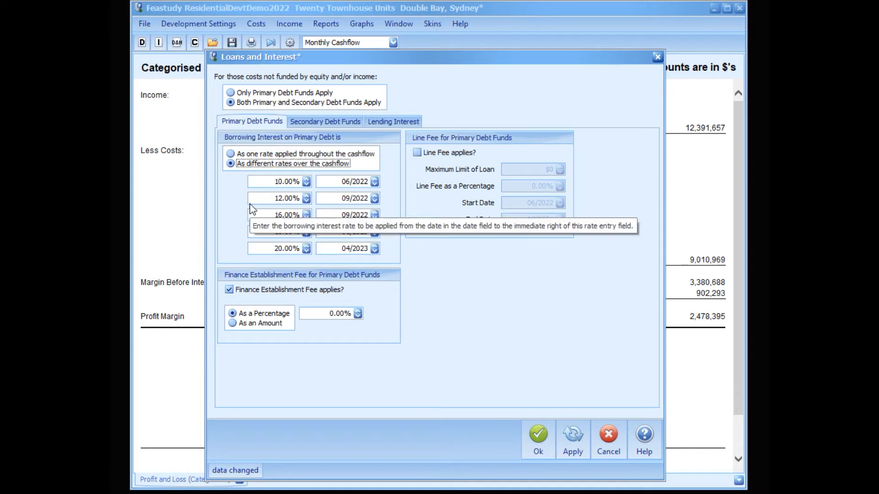
Try the primary debt fees: a finance establishment fee as an amount and an applied line fee
left_click(229, 290)
left_click(228, 291)
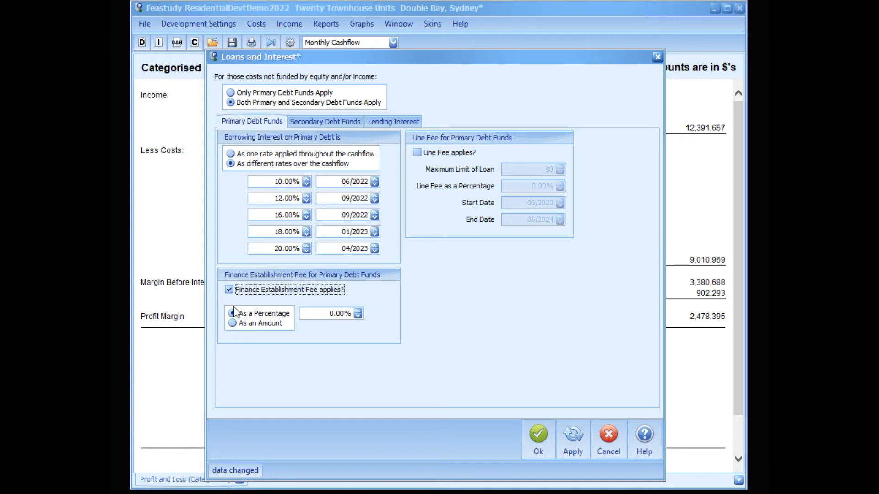
left_click(232, 323)
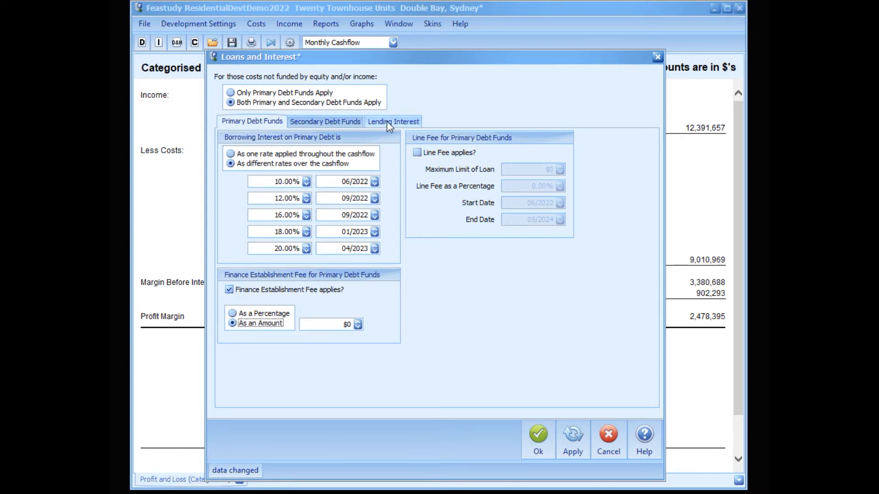
left_click(418, 154)
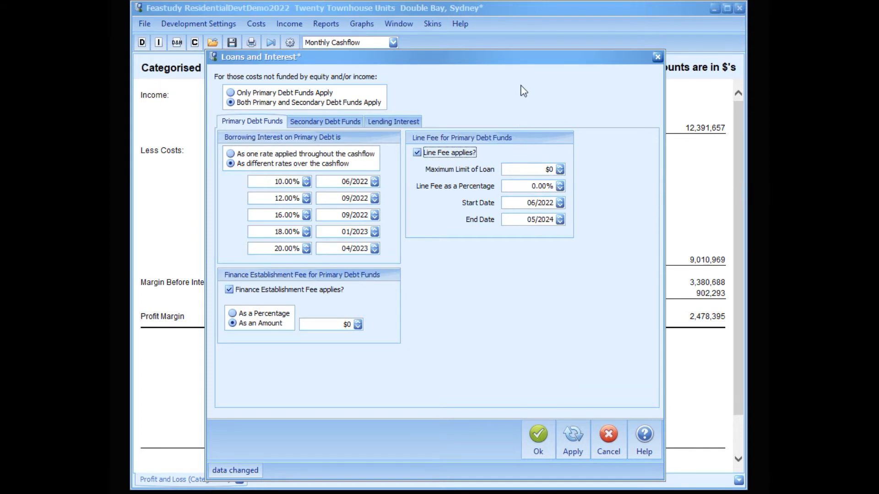
Compare one rate with different rates over the cashflow for the lending interest on surplus funds
left_click(394, 121)
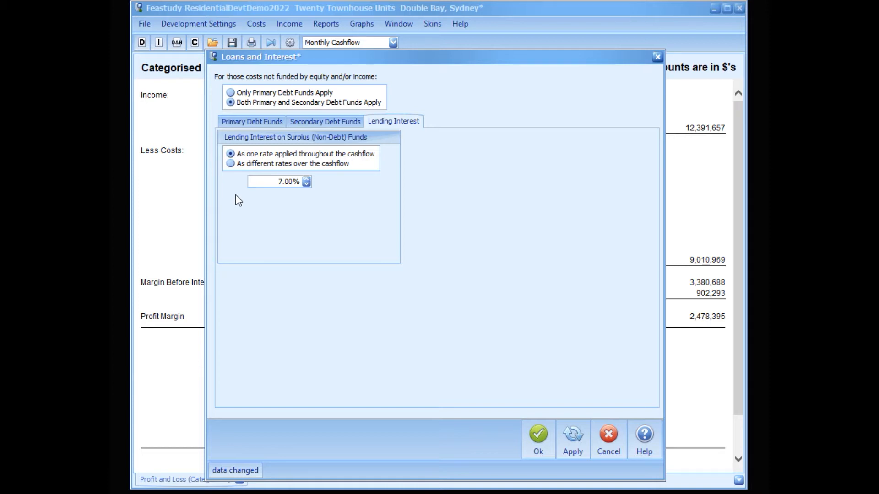
left_click(231, 162)
left_click(231, 155)
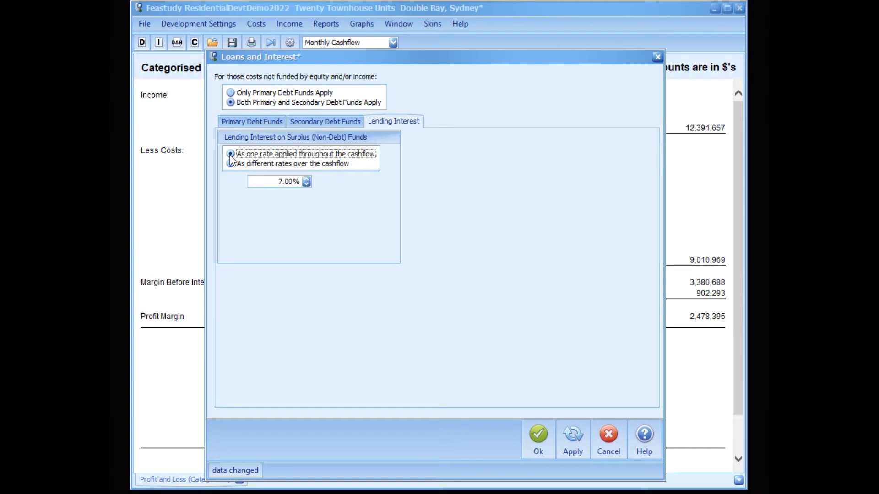
Enable Auto Window Shift and discard the changes to the loans and interest settings
left_click(271, 42)
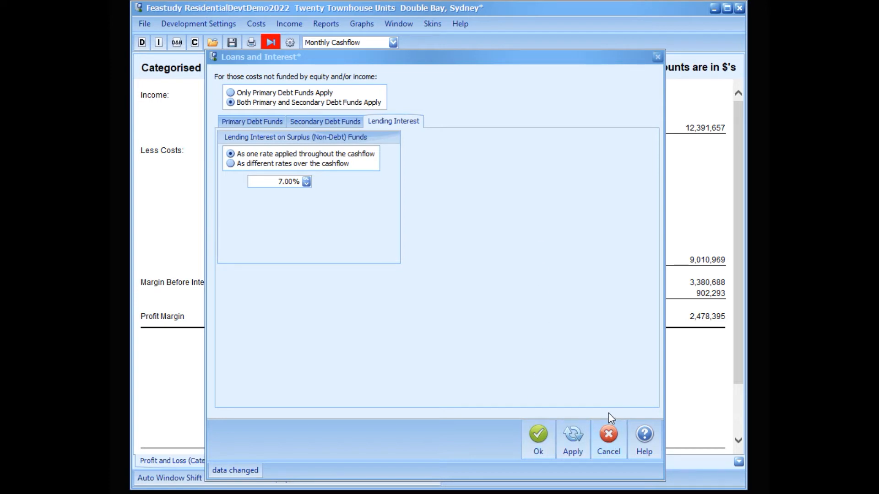
left_click(608, 440)
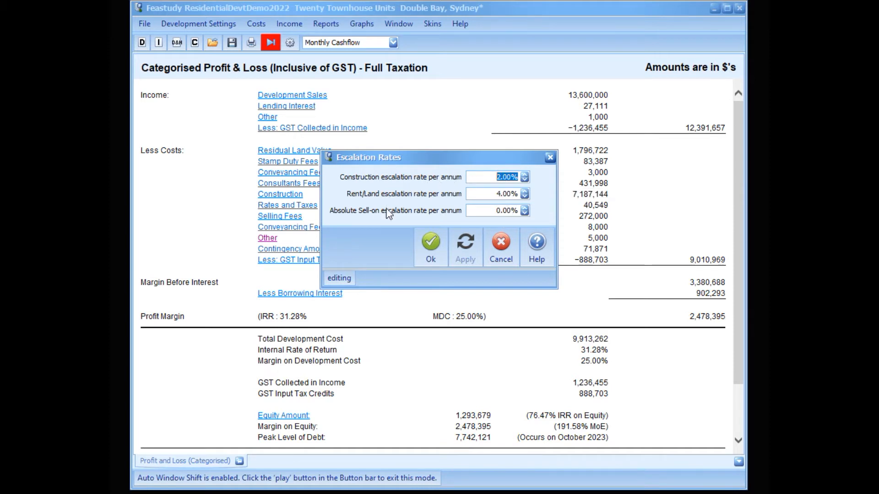
Accept the escalation rates, examine the Margin Scheme option in the GST settings, and leave those without saving
left_click(433, 245)
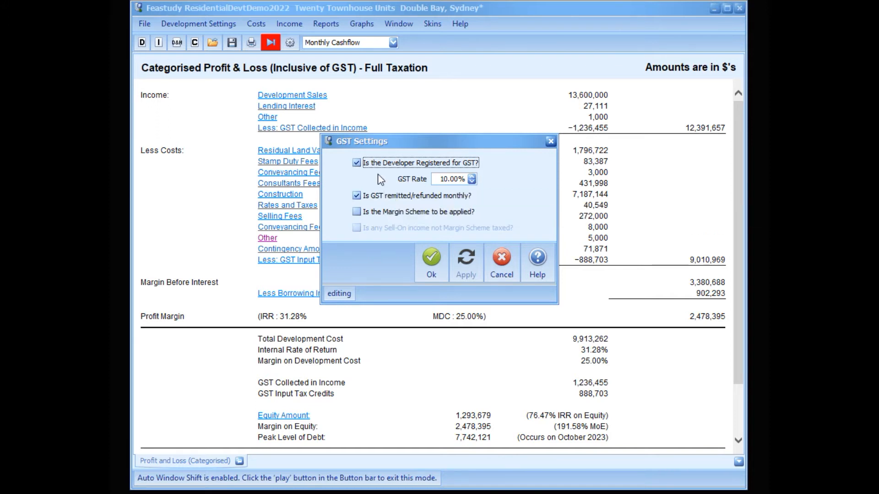
left_click(357, 212)
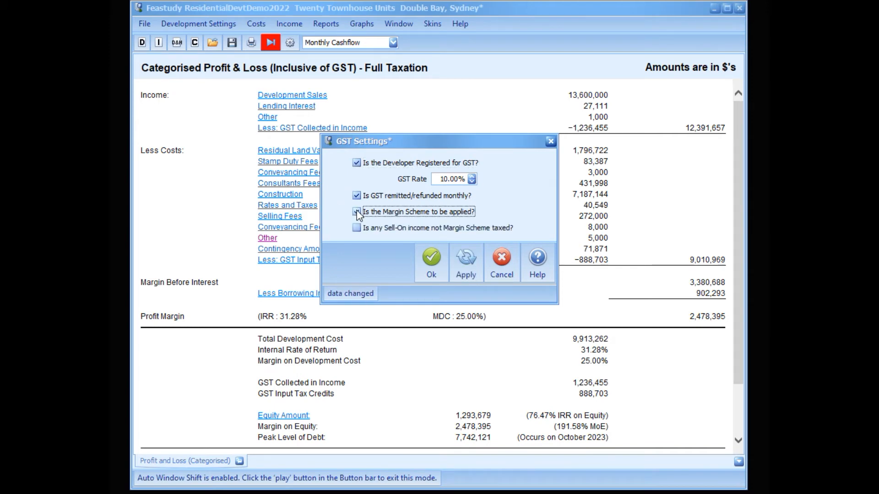
left_click(356, 212)
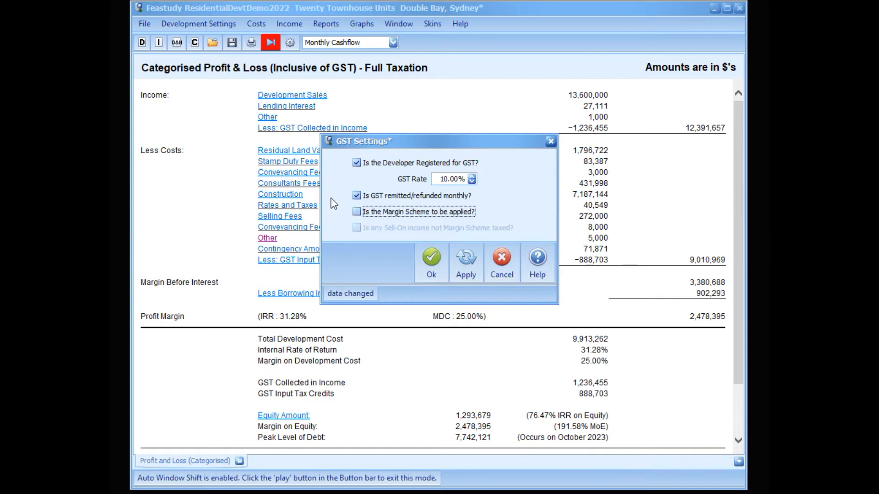
left_click(501, 264)
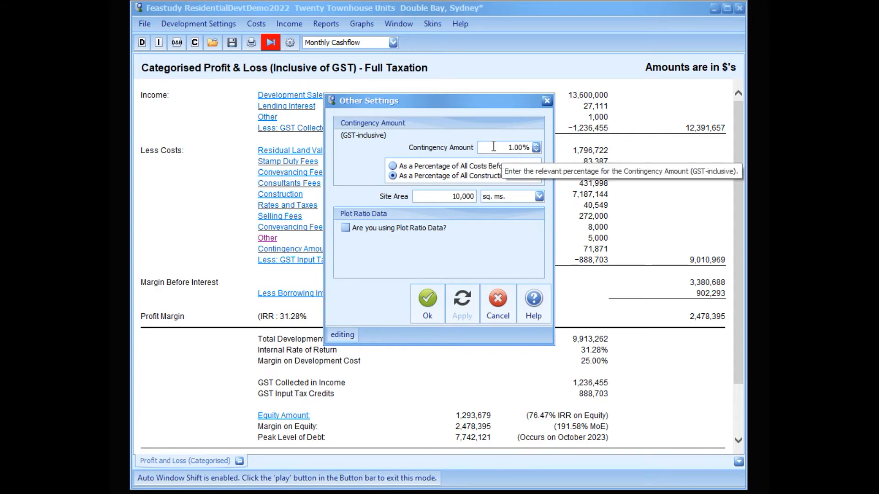
Compare the contingency amount bases and examine the plot ratio data option in the other settings, leaving without saving
left_click(394, 166)
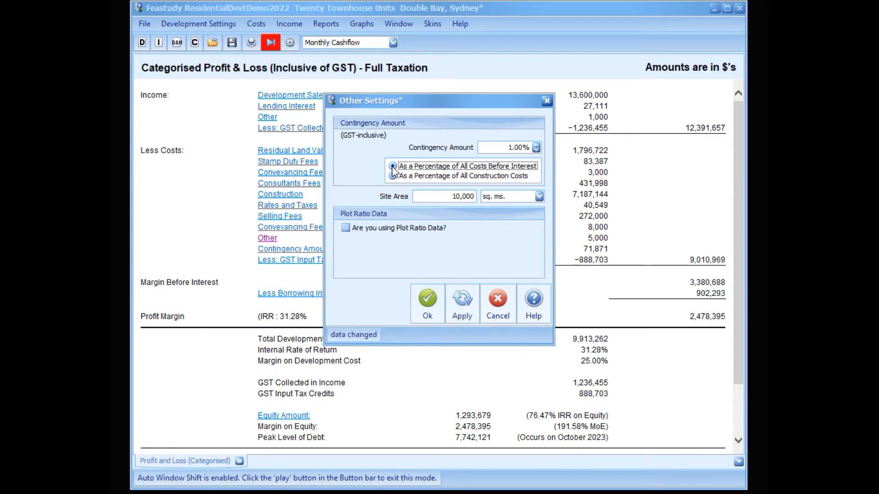
left_click(394, 176)
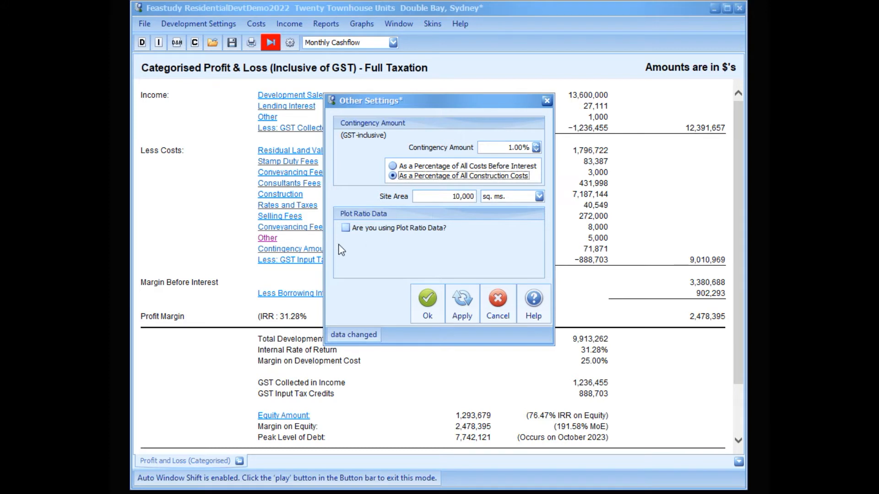
left_click(346, 229)
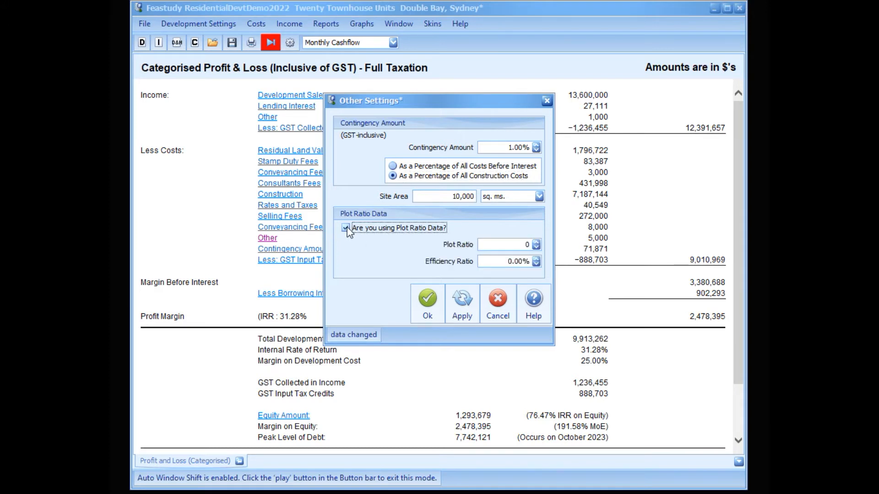
left_click(346, 229)
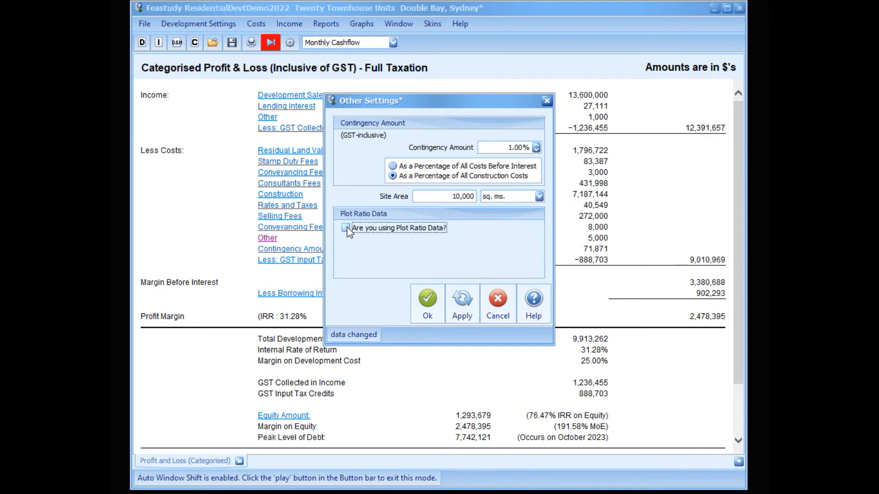
left_click(495, 306)
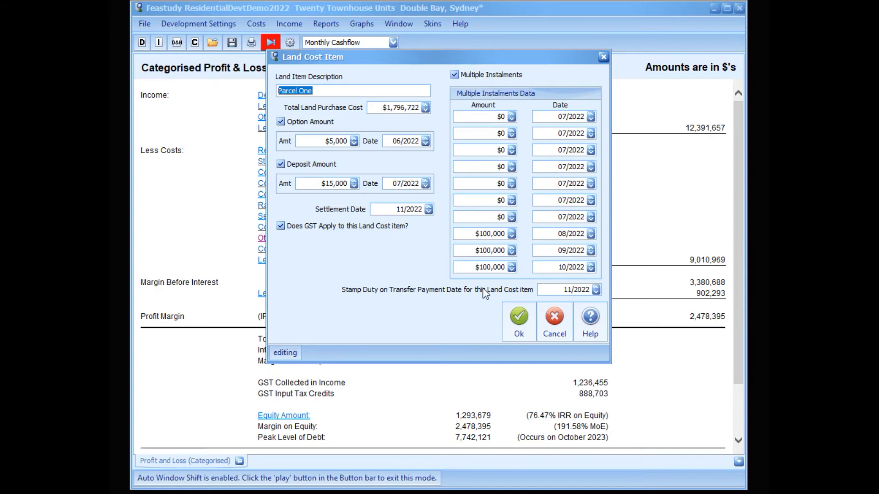
Accept the Parcel One land cost item and compare the First Stage construction cost as total, customised monthly and quantity x rate
left_click(520, 320)
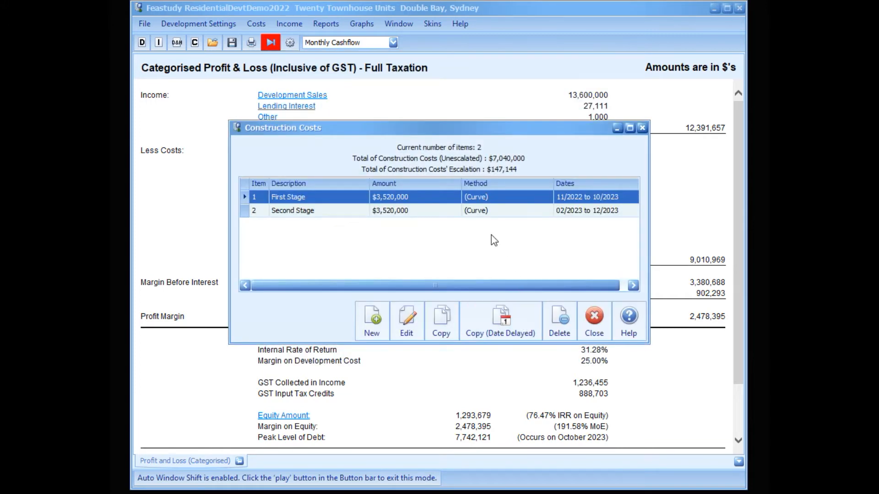
double_click(351, 196)
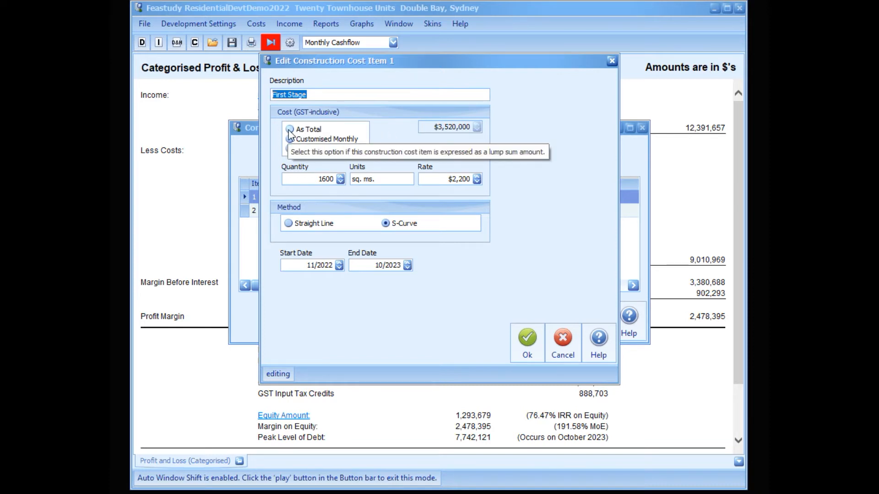
left_click(289, 131)
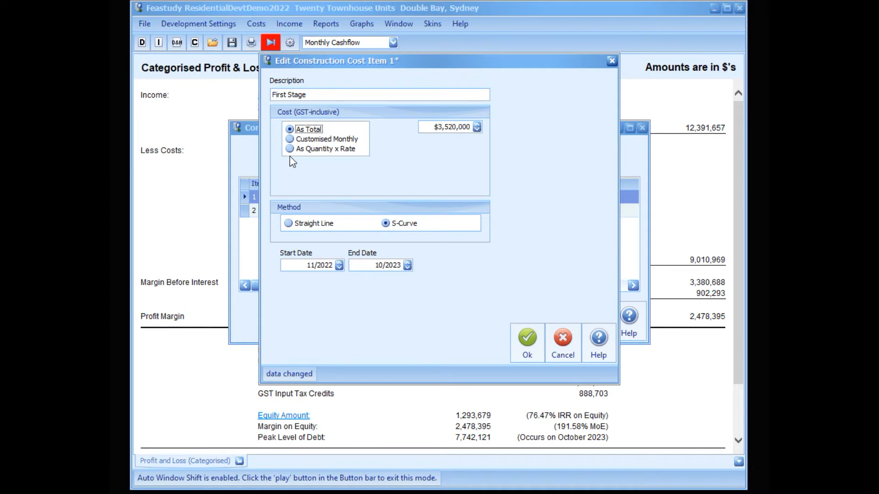
left_click(291, 139)
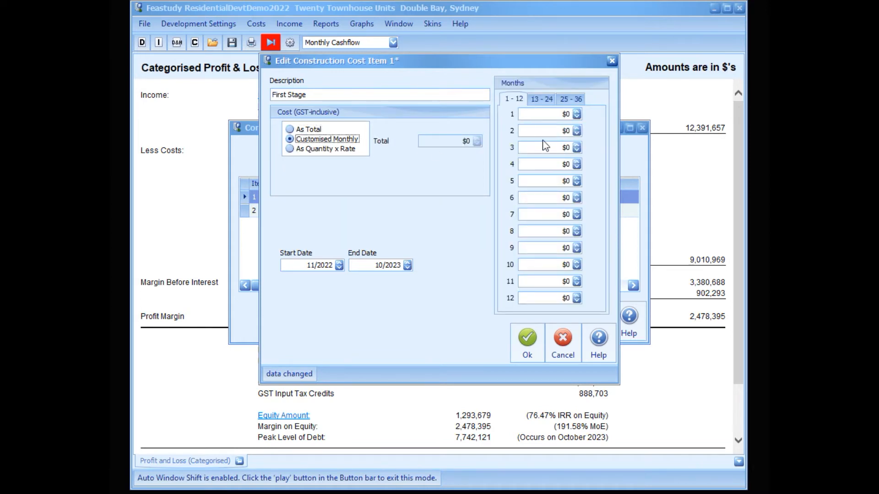
left_click(290, 149)
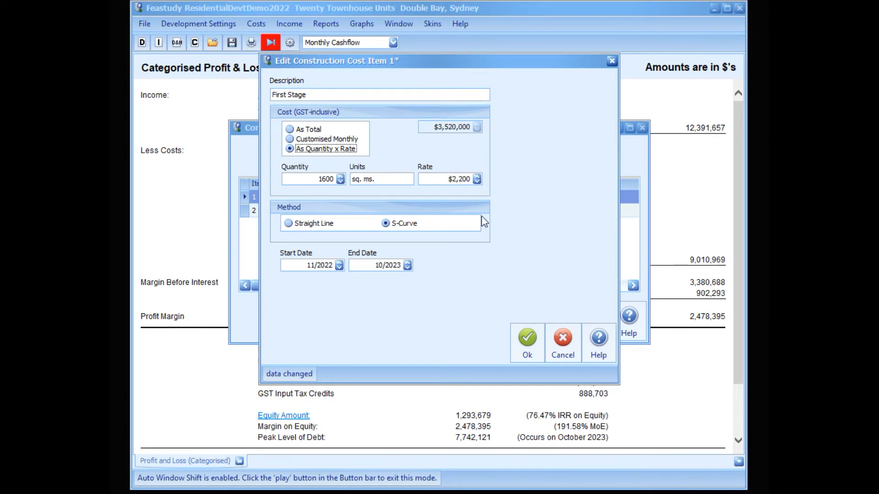
Compare the Straight Line and S-Curve methods for the First Stage construction cost, and close the construction costs without saving
left_click(288, 224)
left_click(386, 224)
left_click(561, 342)
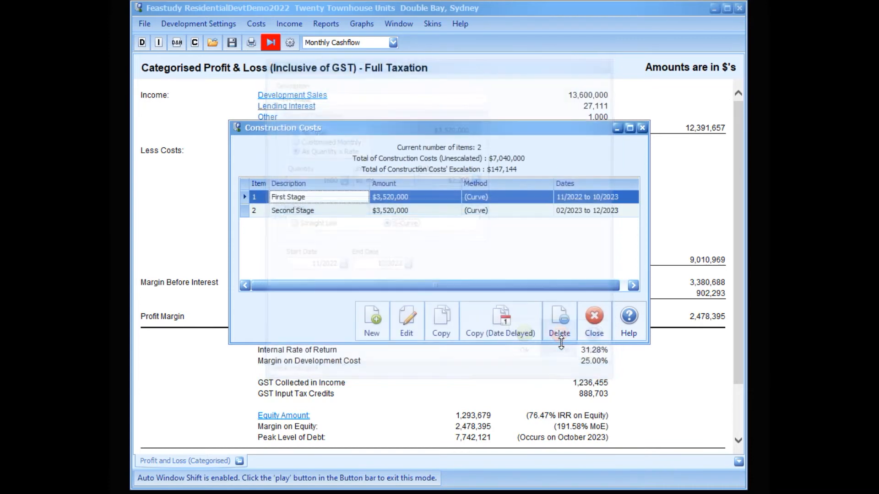
left_click(594, 320)
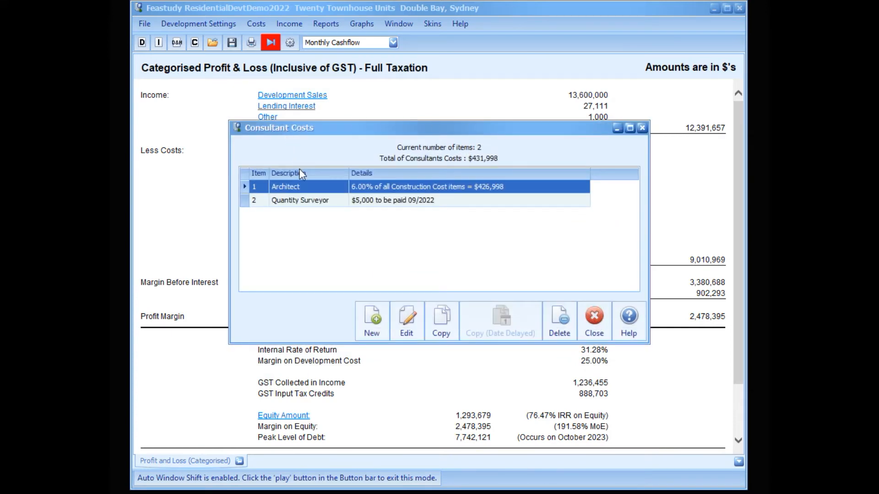
Examine the Architect consultant cost's calculation methods and linkable construction items, keeping Percentage Linked to Construction Cost(s) and All Construction Cost Items
double_click(307, 189)
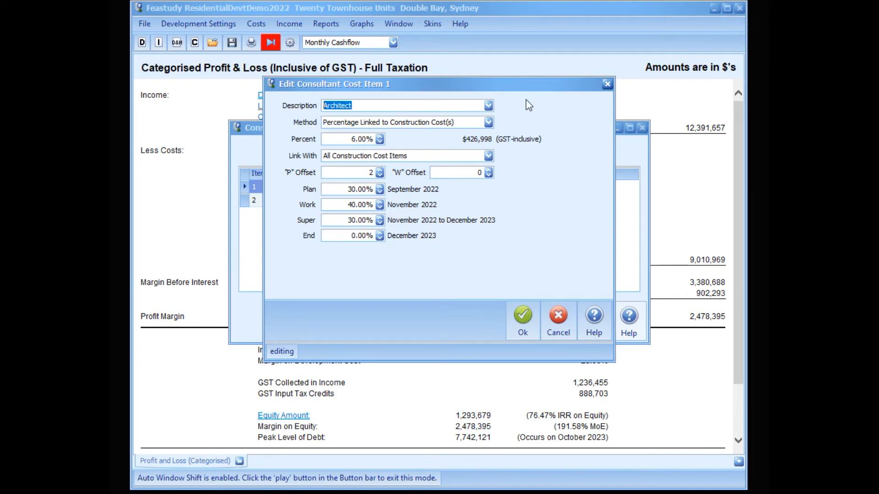
left_click(488, 123)
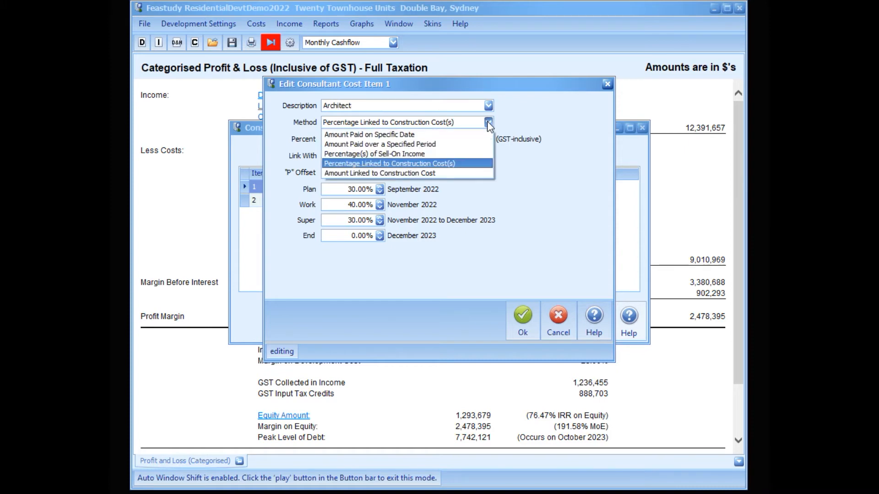
left_click(396, 163)
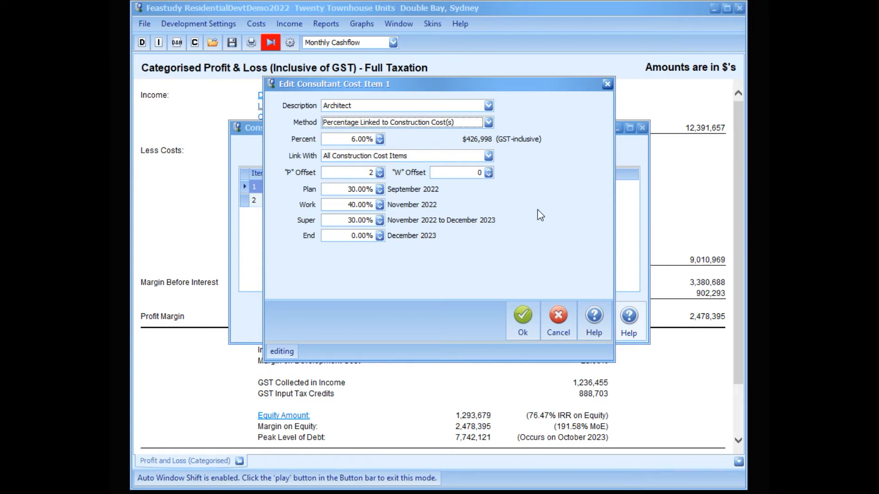
left_click(488, 157)
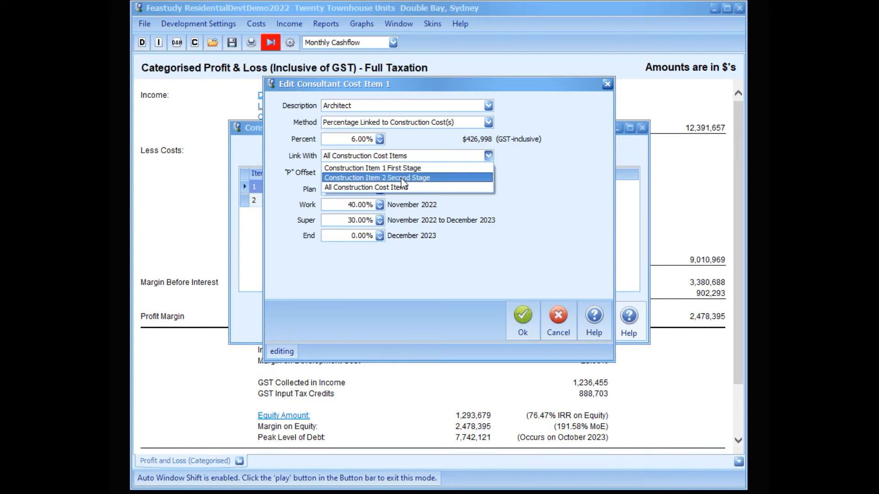
left_click(393, 188)
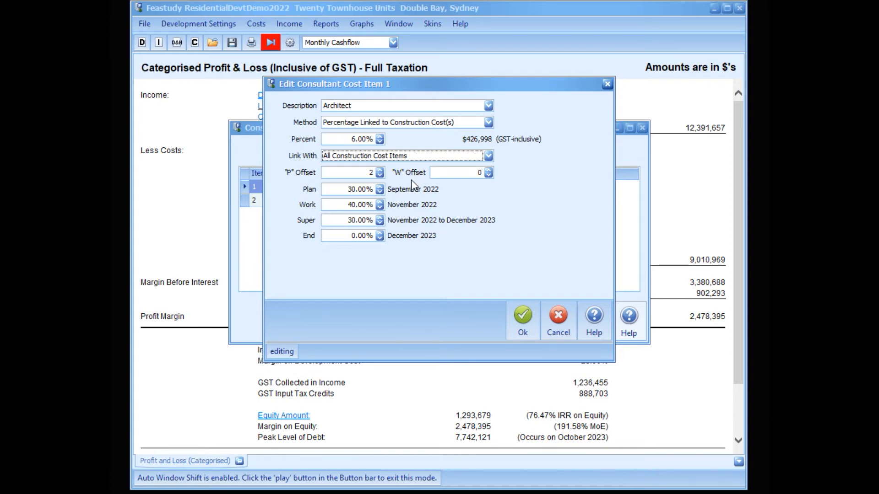
Compare the Percentage(s) of Sell-On Income and Amount Paid on Specific Date methods for the Architect, and close the consultant costs without saving
left_click(489, 123)
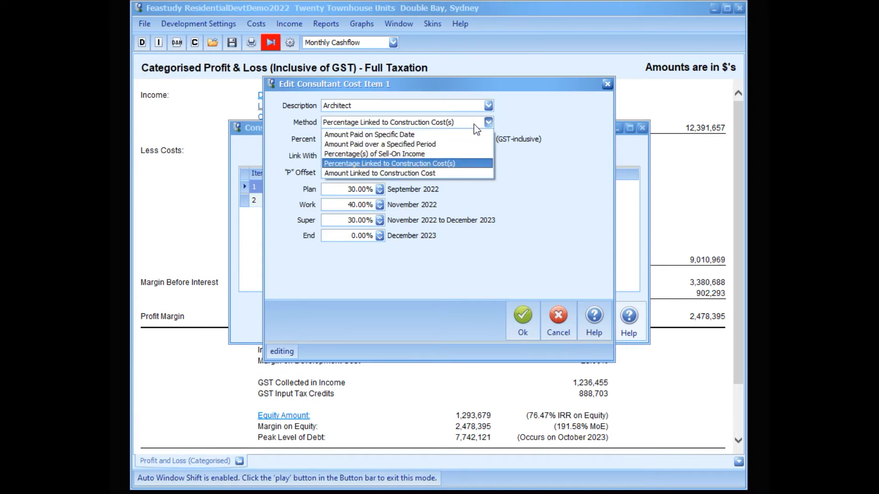
left_click(431, 154)
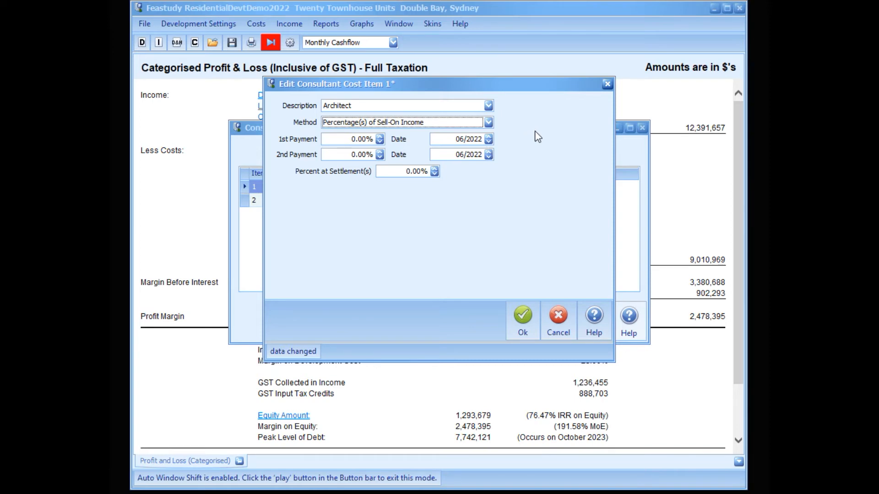
left_click(487, 123)
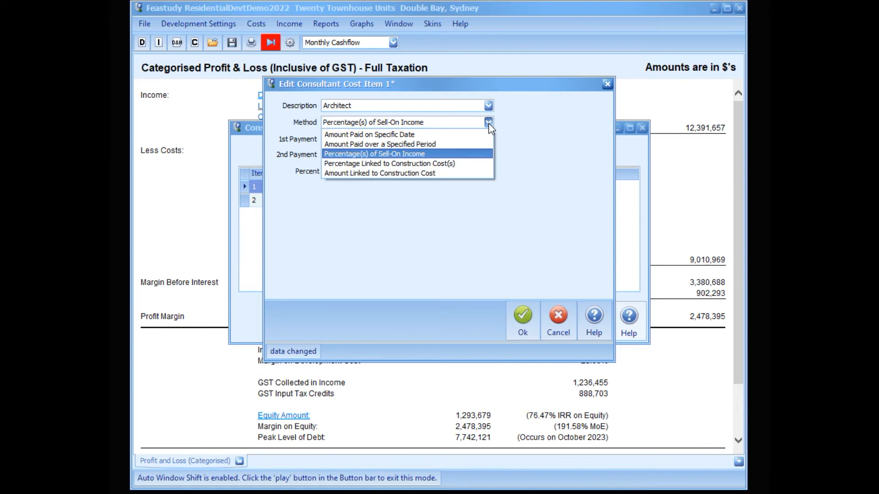
left_click(418, 135)
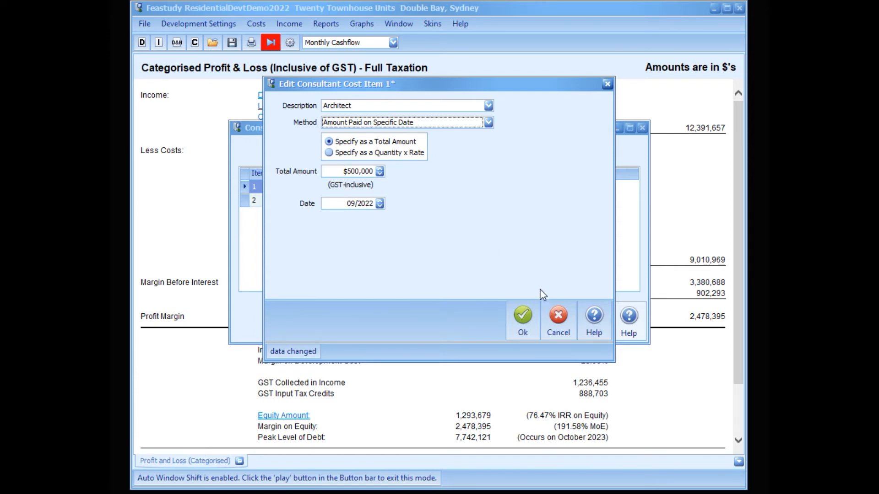
left_click(557, 319)
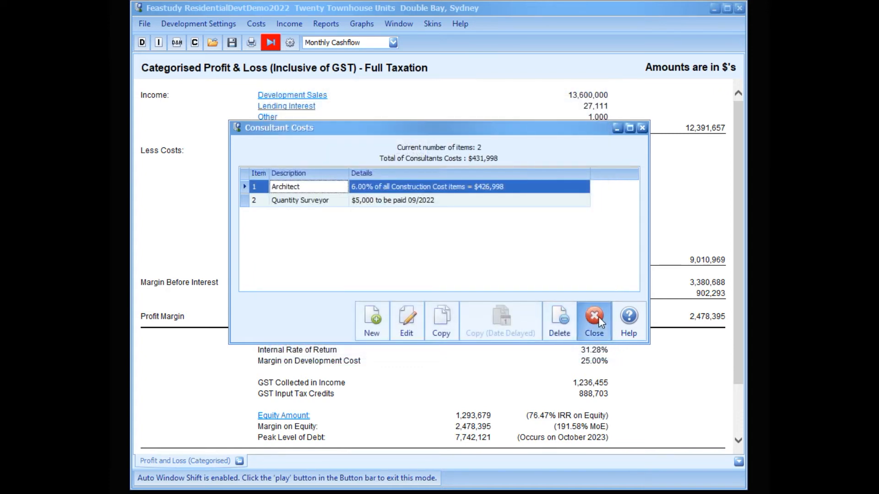
left_click(598, 317)
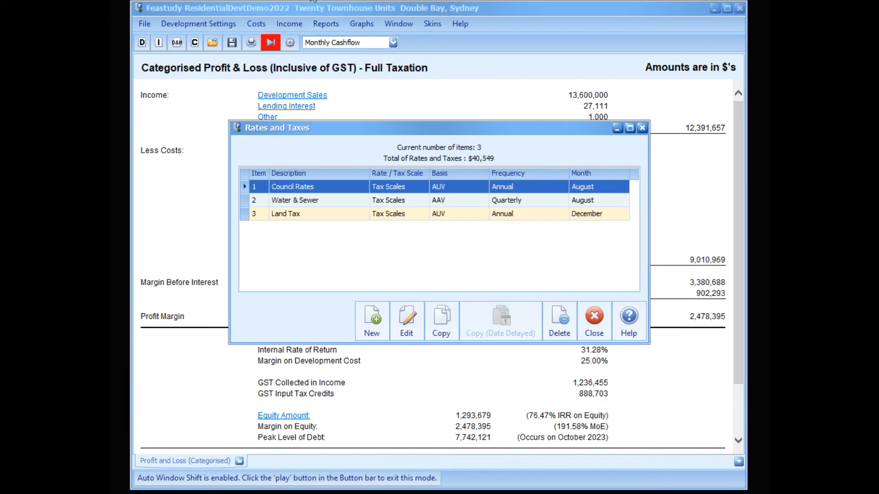
Examine the charge basis options of the Council Rates item, and close the rates and taxes without saving
double_click(346, 186)
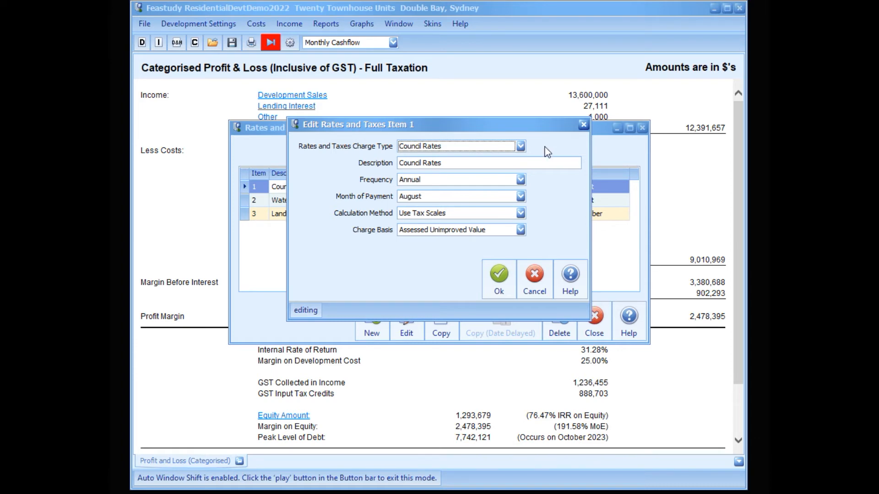
left_click(521, 230)
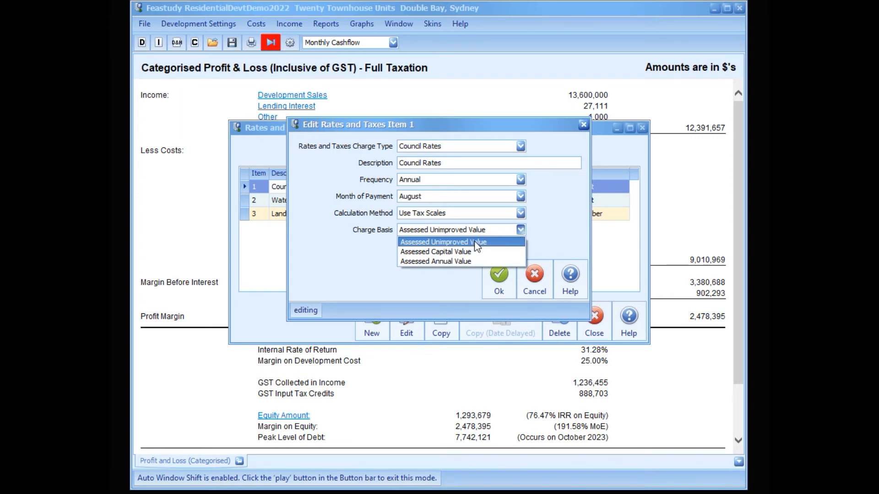
left_click(553, 236)
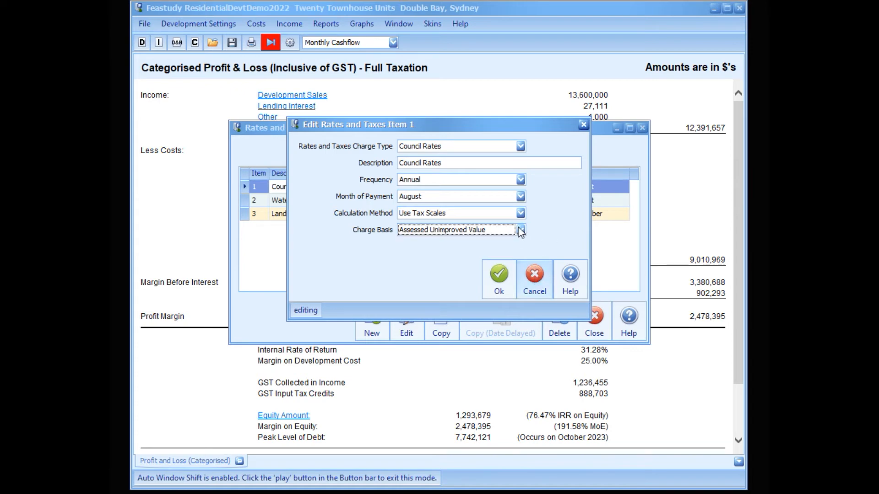
left_click(538, 288)
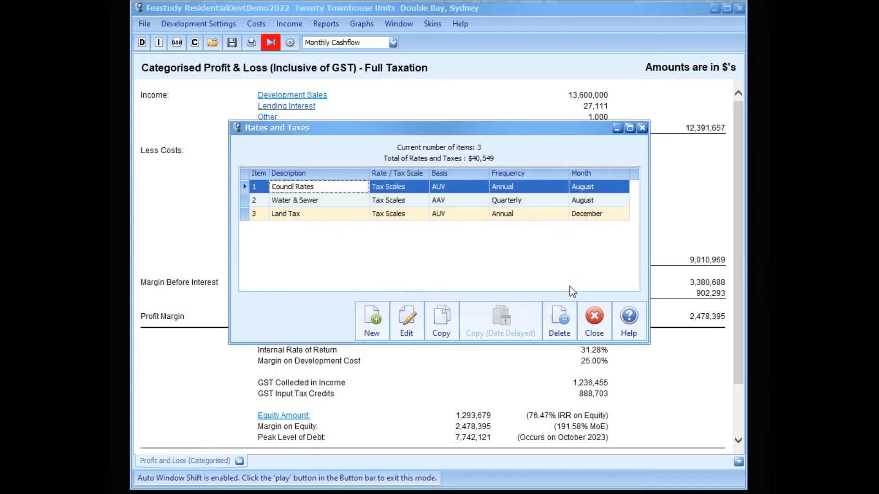
left_click(595, 324)
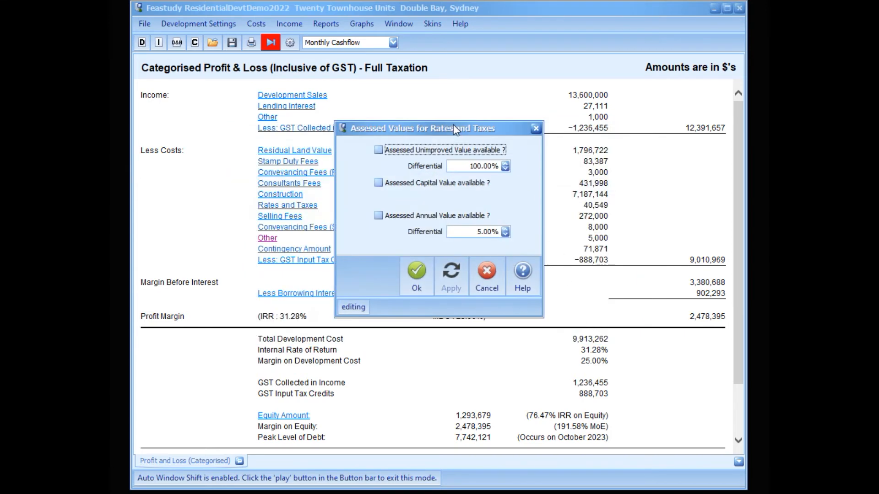
Compare a known Assessed Unimproved Value with a percentage differential in the assessed values for rates and taxes, leaving without saving
left_click(379, 150)
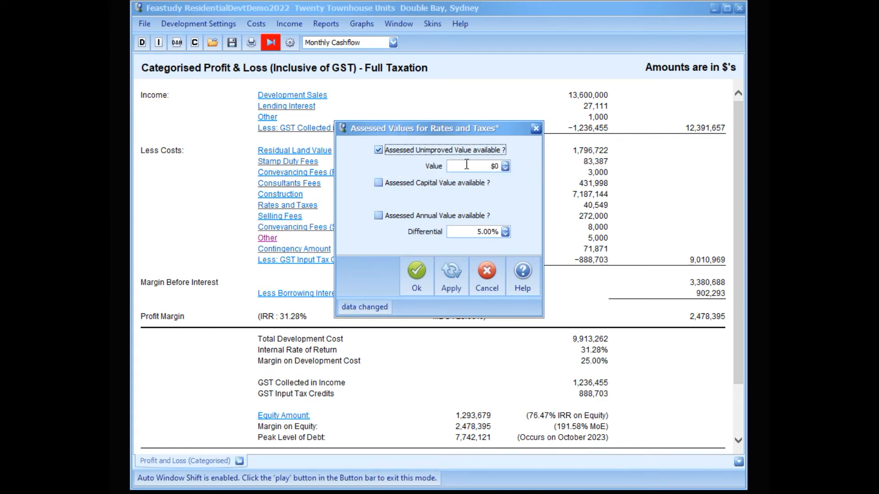
left_click(406, 155)
left_click(505, 169)
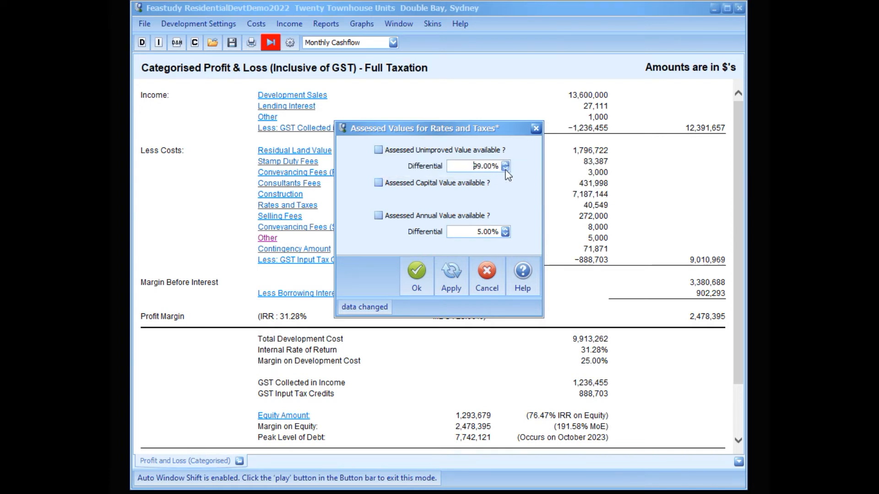
left_click(505, 163)
left_click(505, 163)
left_click(486, 273)
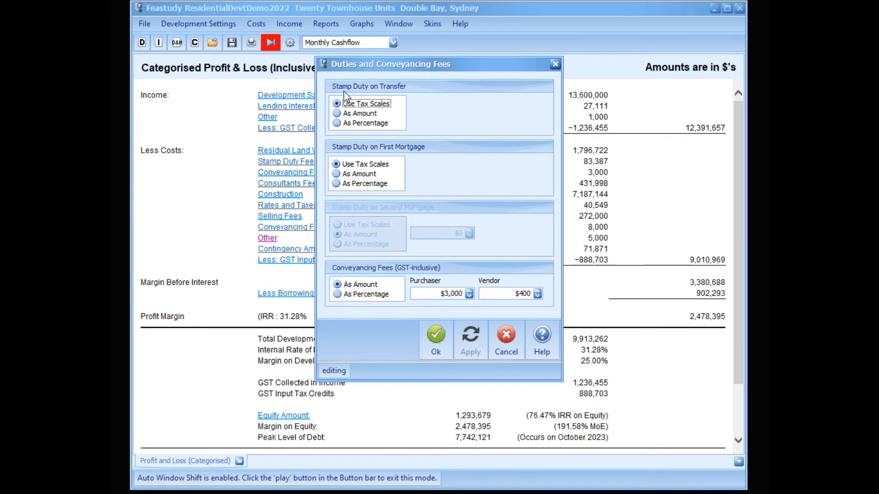
Compare the calculation options for stamp duty on transfer and for conveyancing fees, leaving the duties settings without saving
left_click(337, 114)
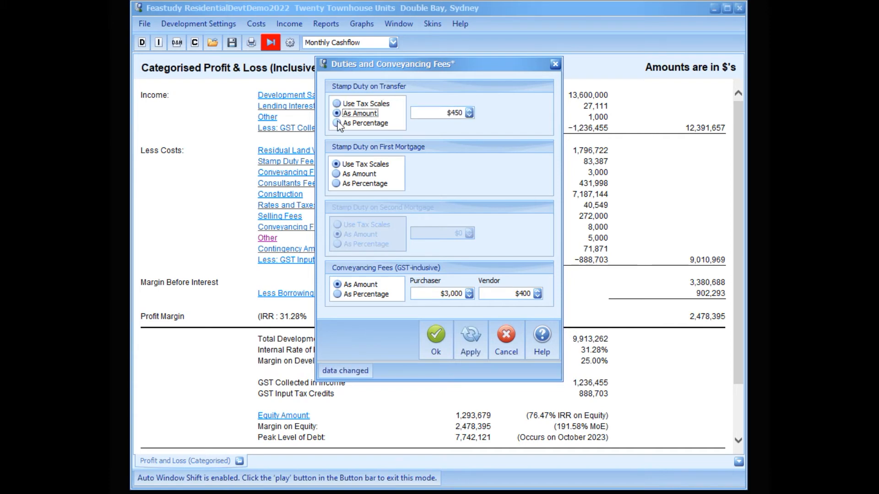
left_click(338, 124)
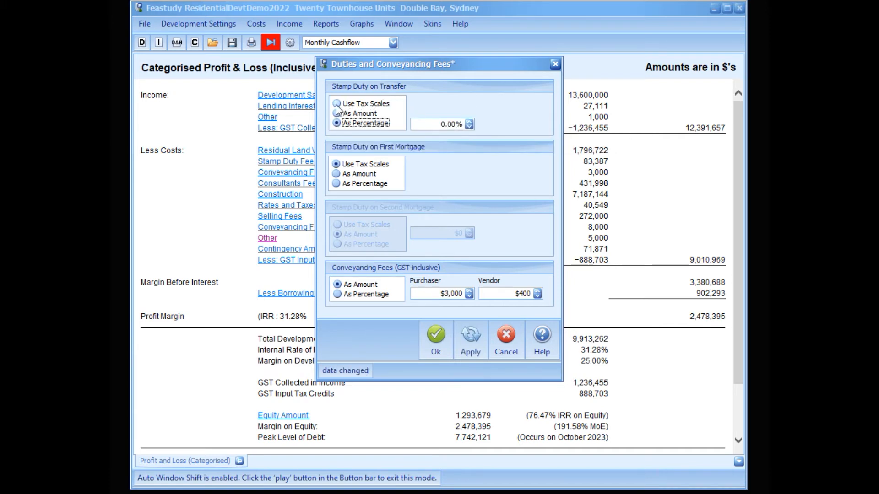
left_click(337, 104)
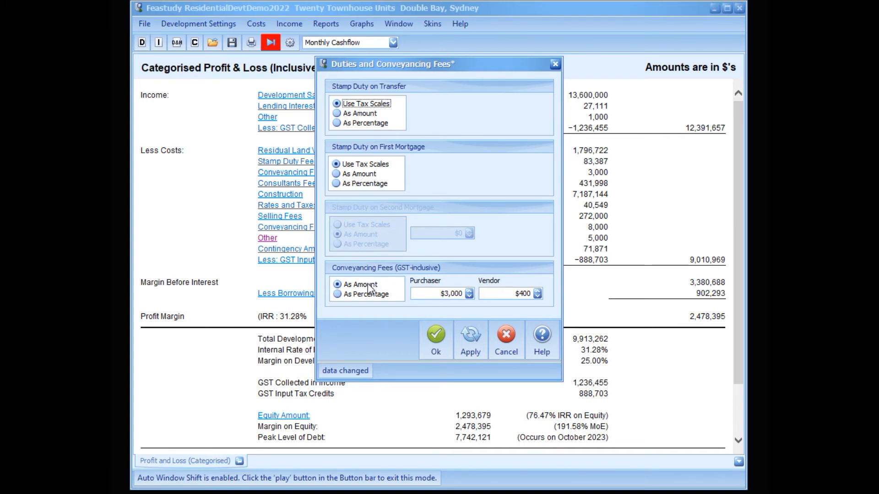
left_click(337, 294)
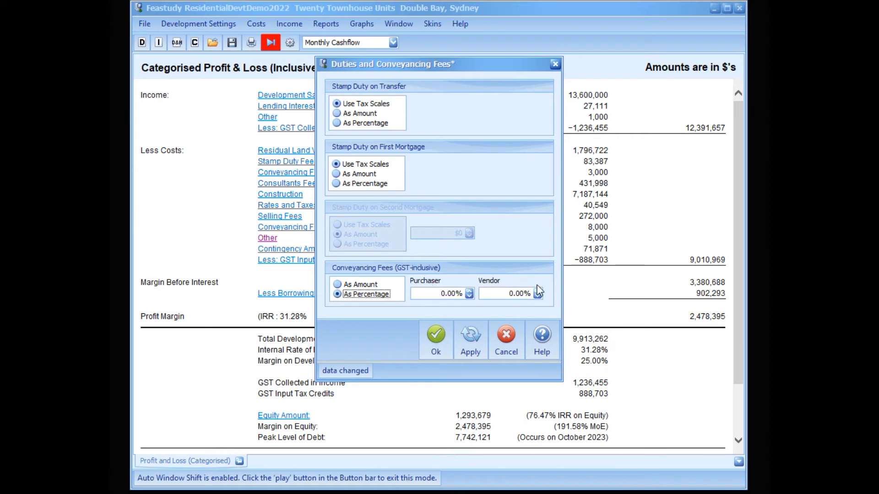
left_click(338, 284)
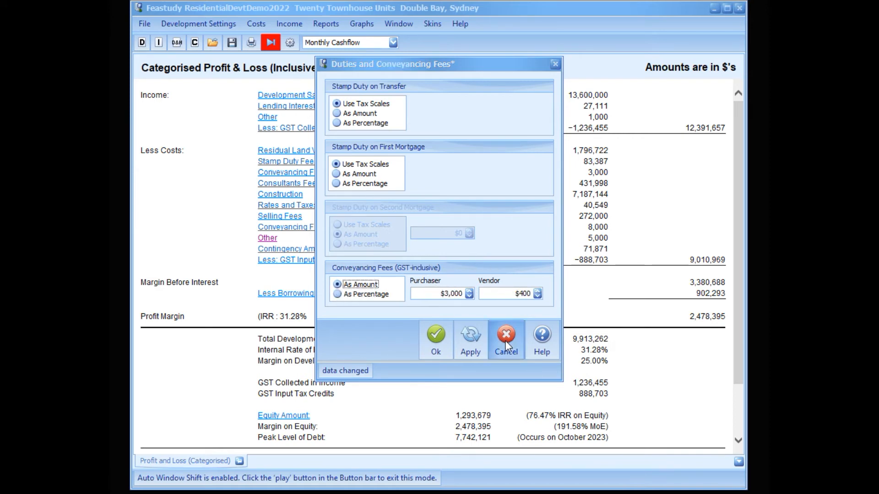
left_click(506, 342)
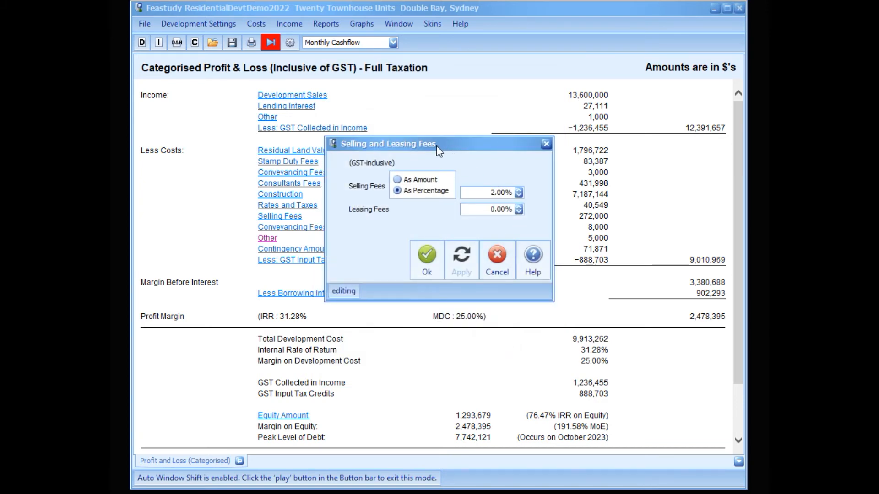
Compare the selling fees as an amount and as a percentage, leaving the selling and leasing fees without saving
left_click(398, 180)
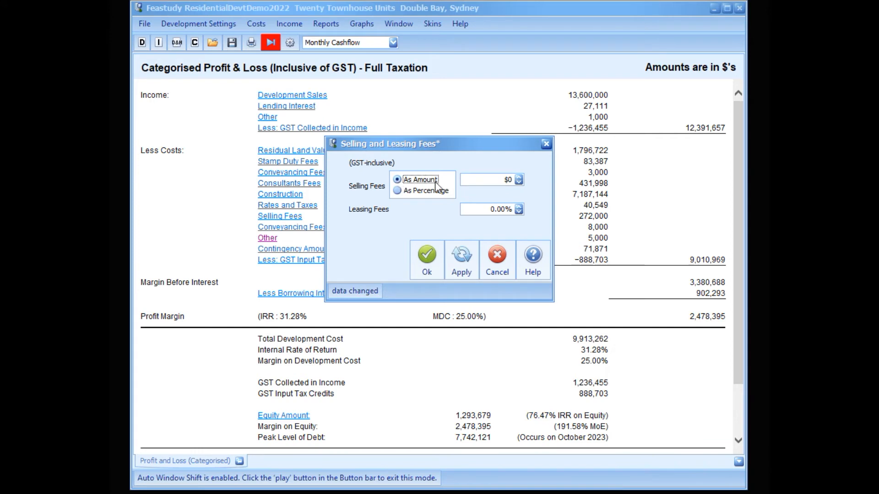
left_click(397, 191)
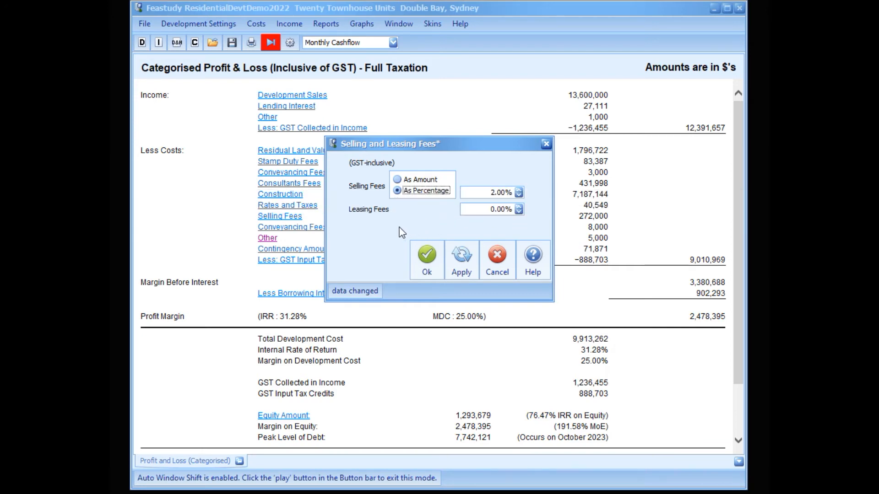
left_click(498, 257)
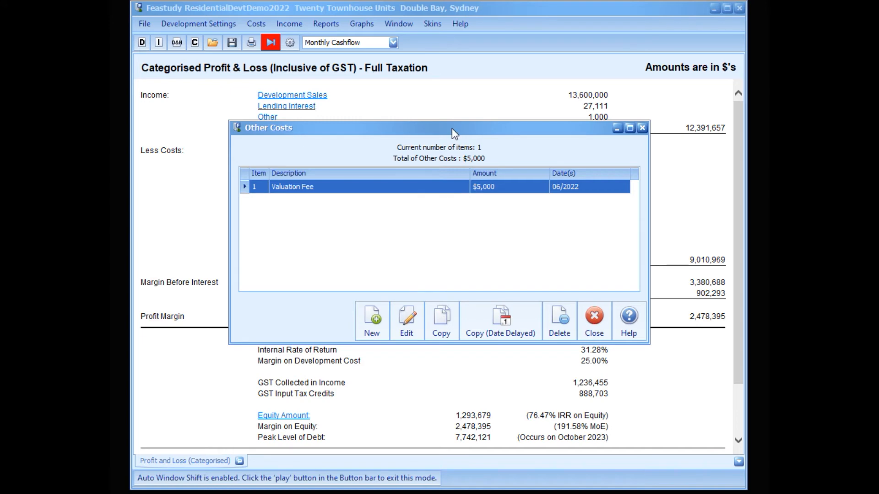
Open the Valuation Fee item in the other costs and examine its list of preset descriptions
double_click(316, 187)
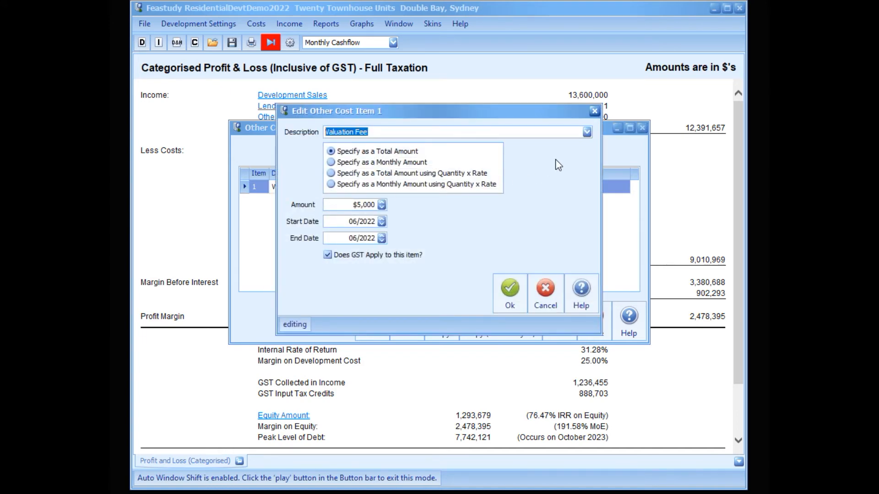
left_click(586, 132)
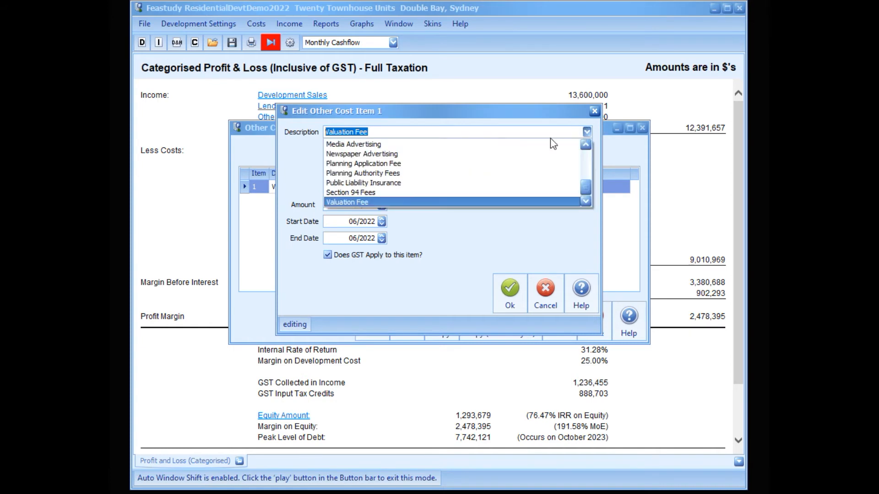
scroll(401, 192, "up", 5)
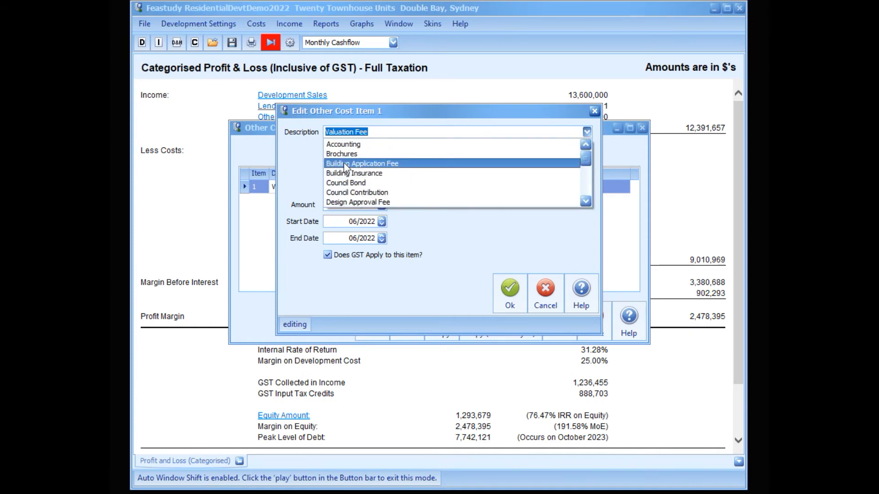
scroll(343, 151, "down", 5)
left_click(302, 170)
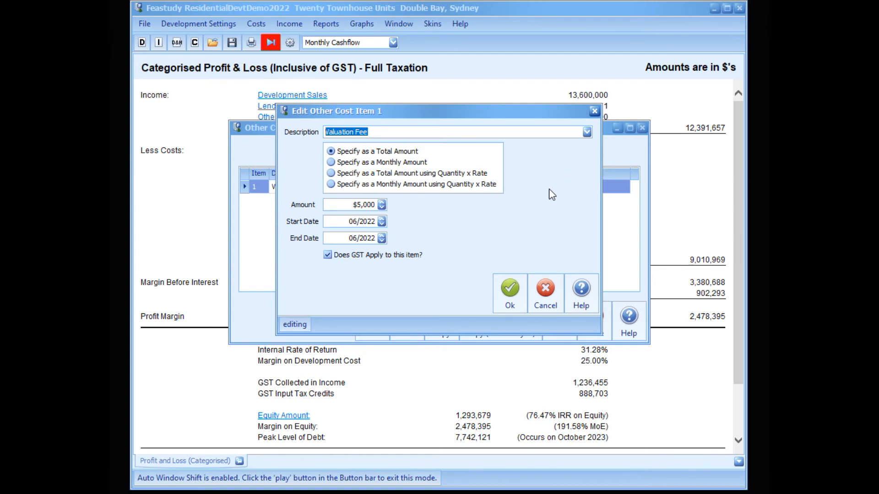
Compare the Valuation Fee as a monthly amount, and accept the item specified as a total amount
left_click(331, 162)
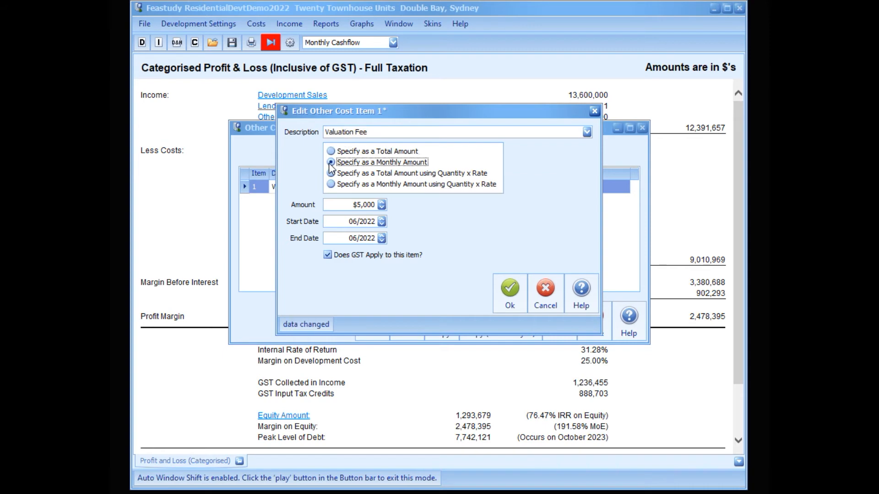
left_click(331, 151)
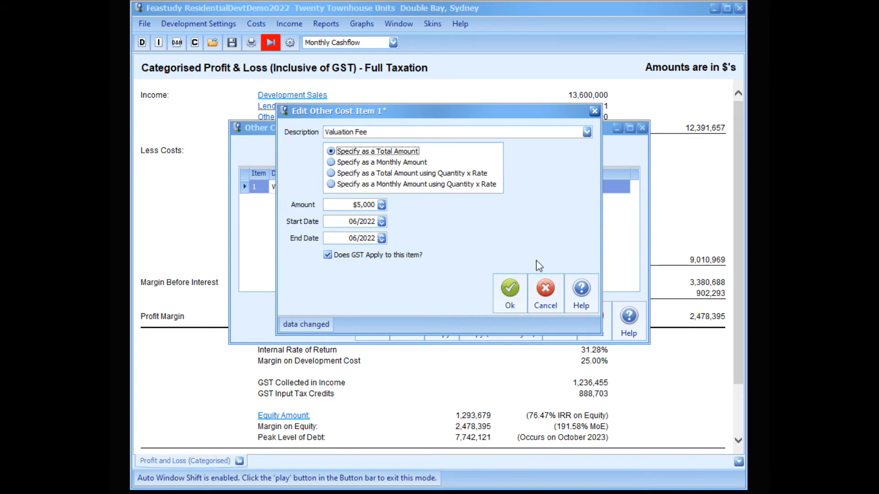
left_click(509, 289)
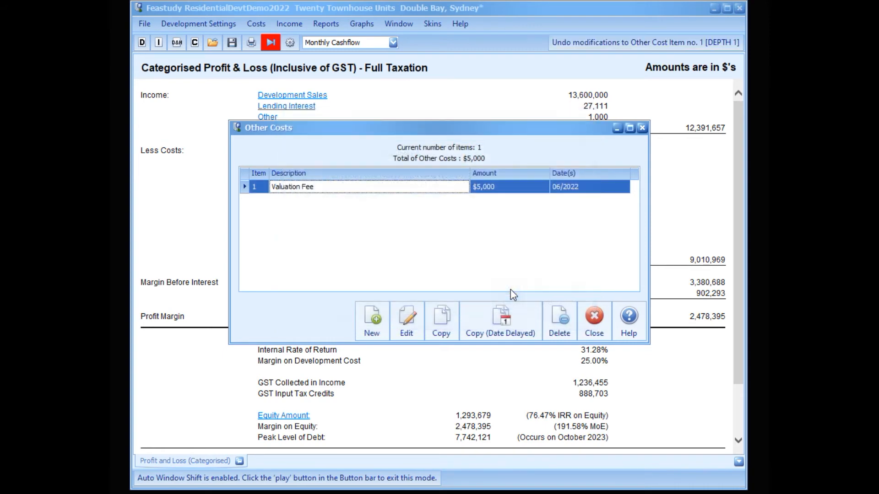
Compare the calculation methods and the multi-month receipt option for the First Month of Sales sell-on item, leaving it without saving
left_click(595, 317)
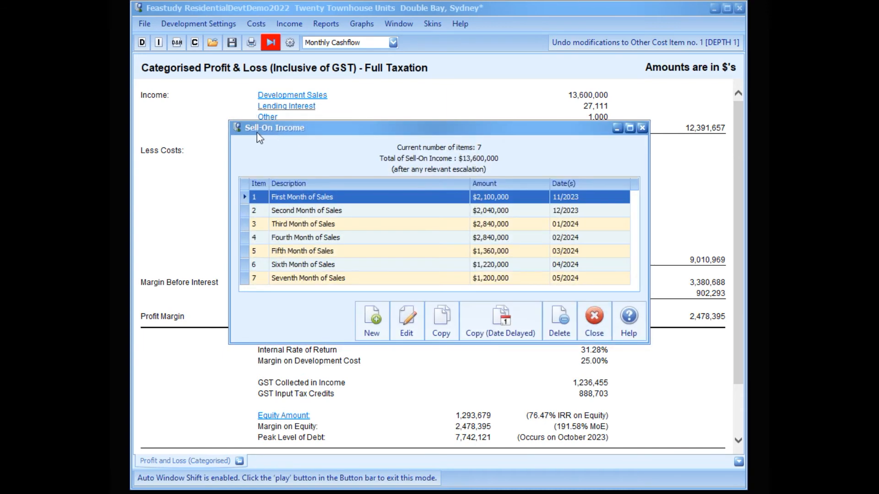
double_click(316, 197)
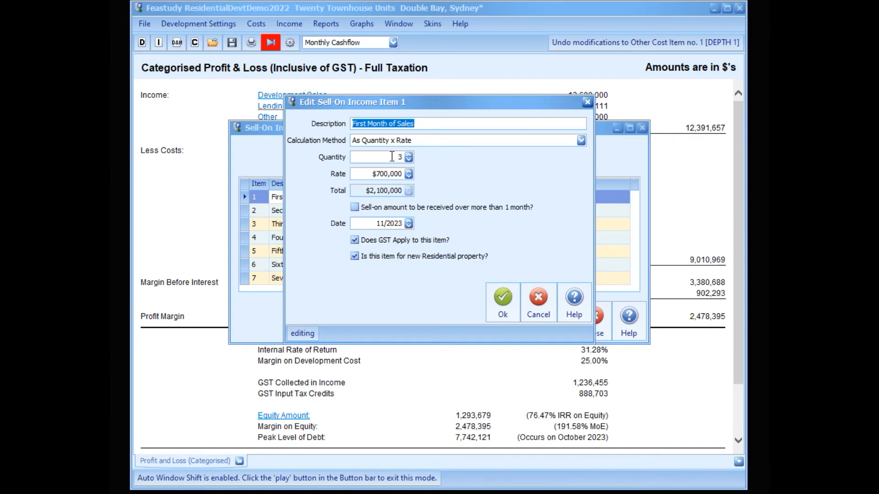
left_click(580, 141)
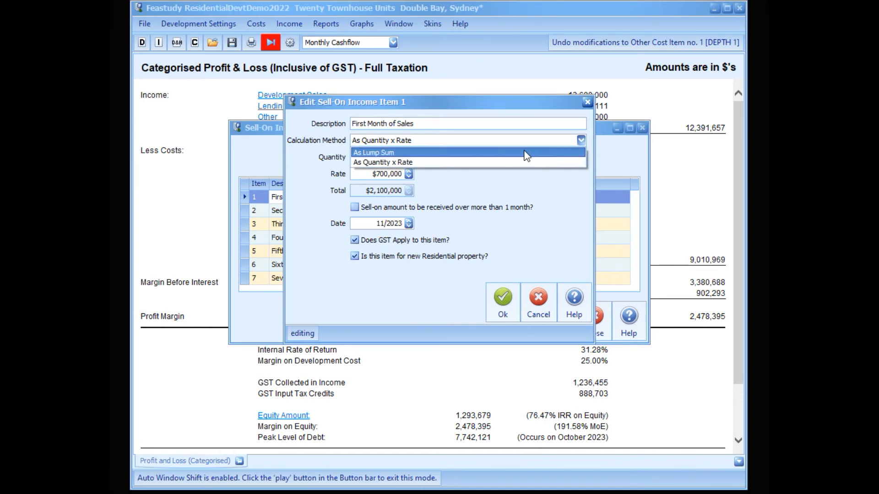
left_click(531, 182)
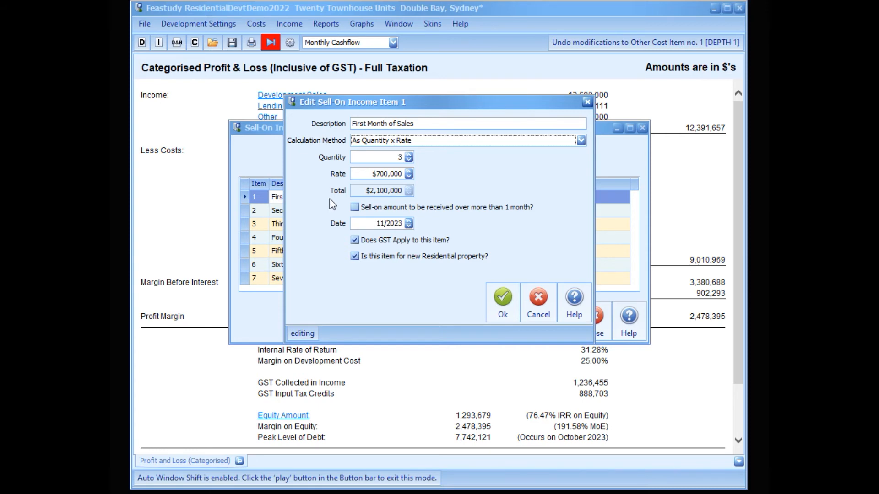
left_click(355, 208)
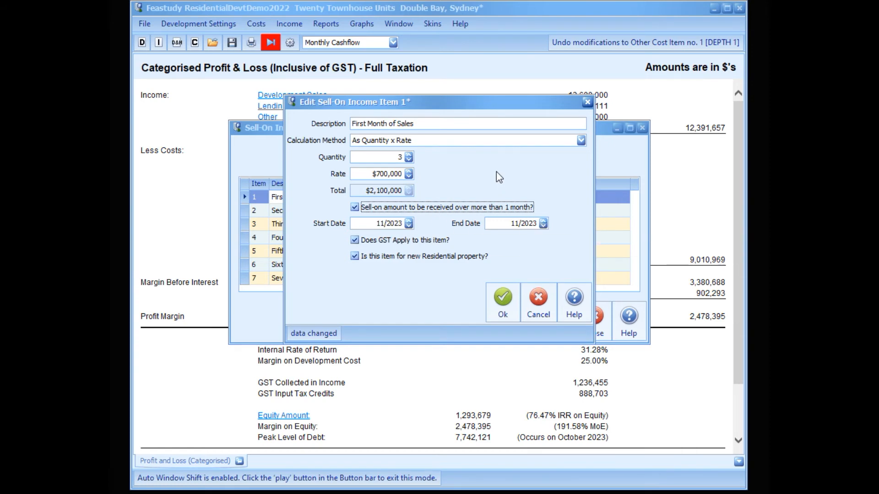
left_click(537, 297)
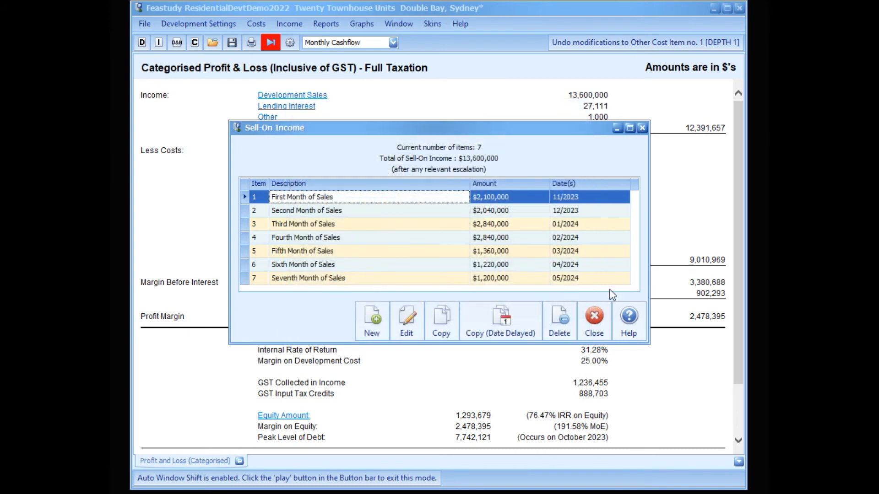
Review the rent income list and the Sale of Signboards item in the other income, leaving both without changes
left_click(595, 316)
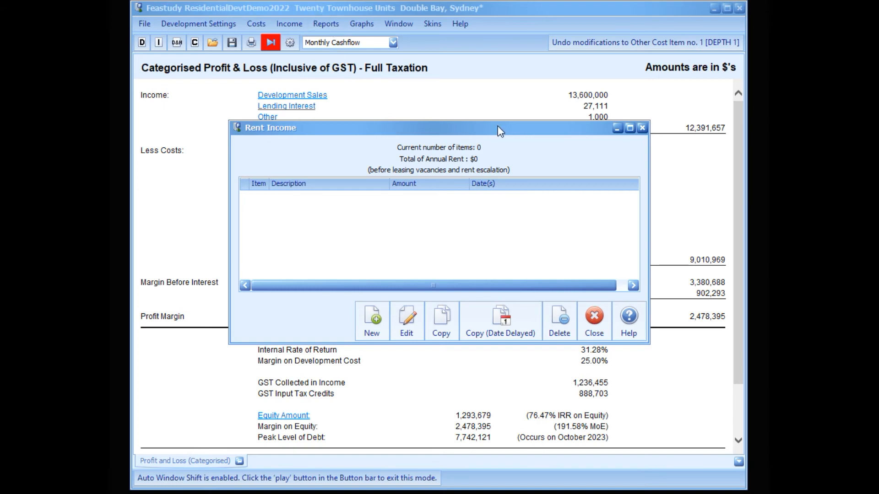
left_click(595, 317)
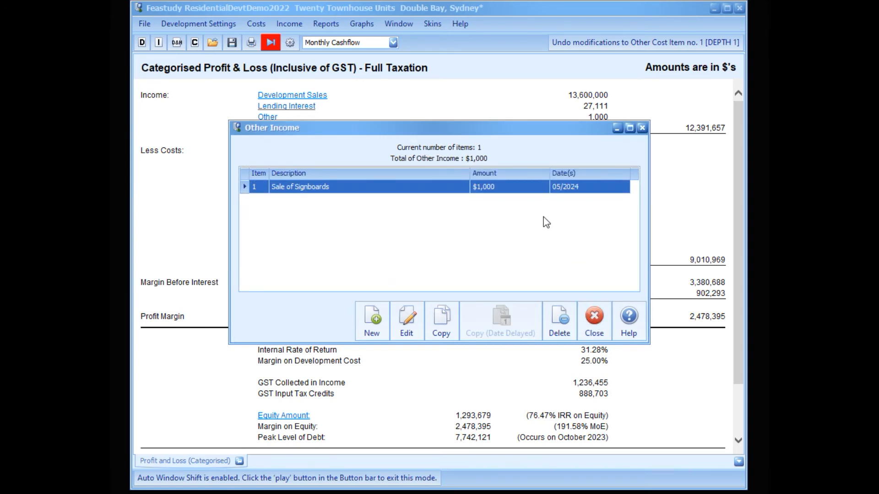
double_click(350, 191)
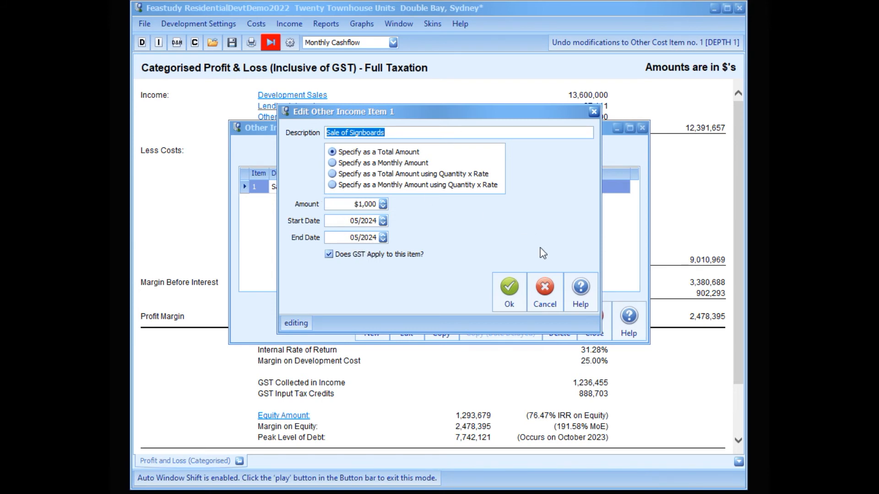
left_click(548, 289)
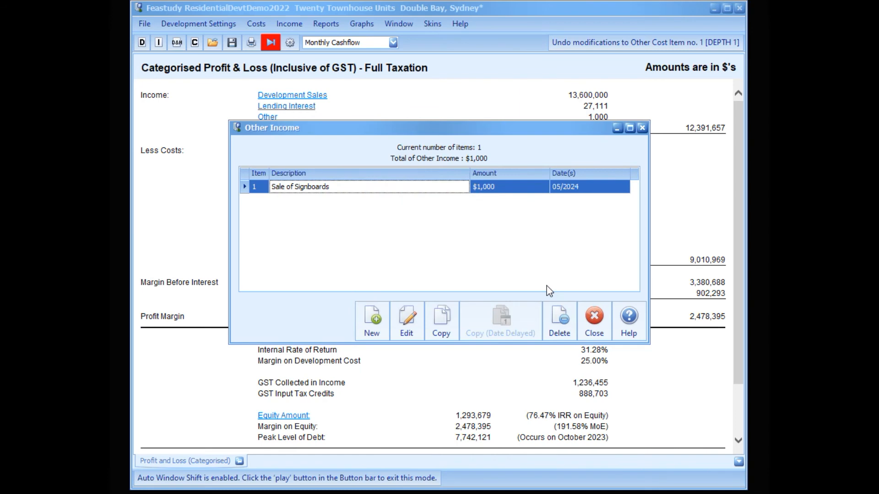
Exit Auto Window Shift mode and close the other income list
left_click(270, 42)
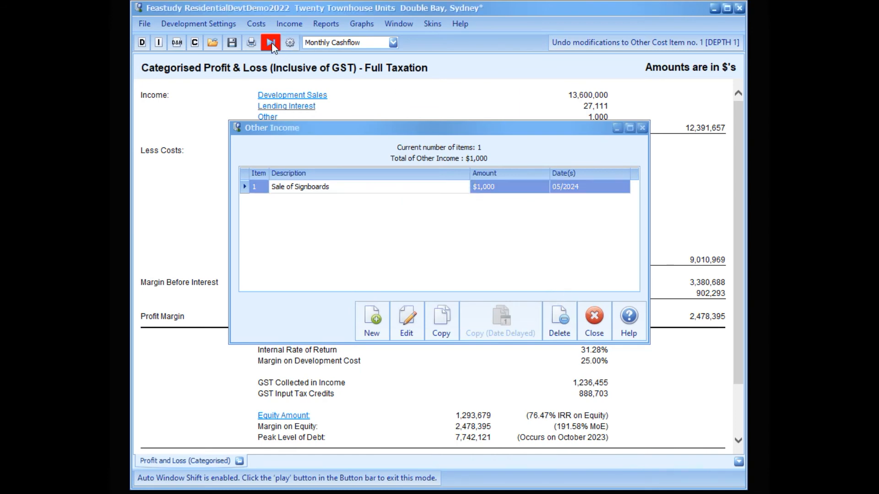
left_click(594, 323)
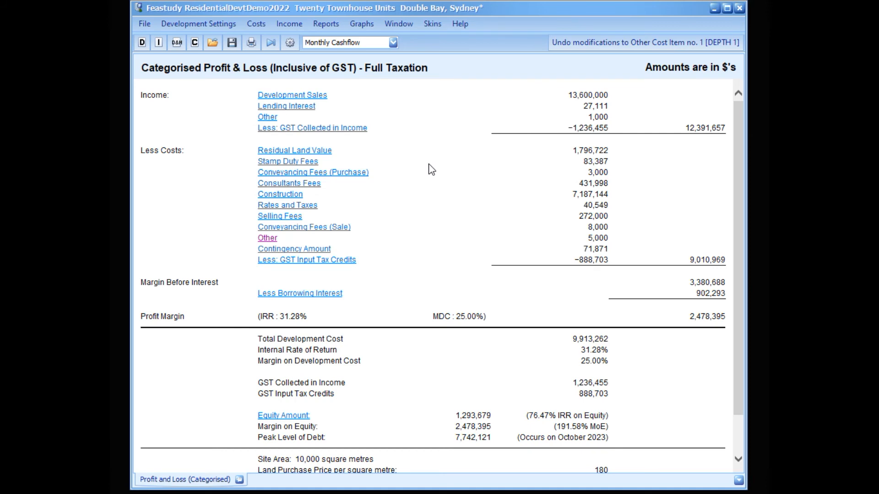
View the categorised profit and loss report and follow its Stamp Duty Fees link to the duties settings, leaving them unsaved
left_click(326, 24)
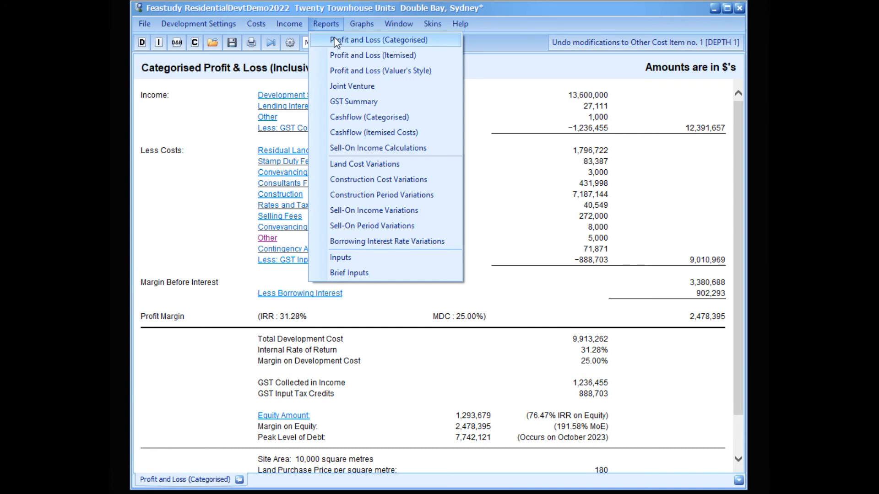
left_click(337, 40)
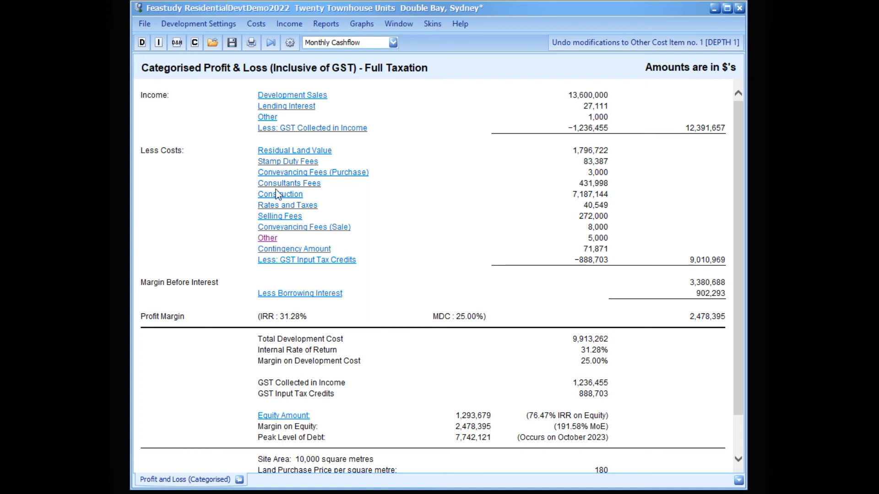
left_click(286, 163)
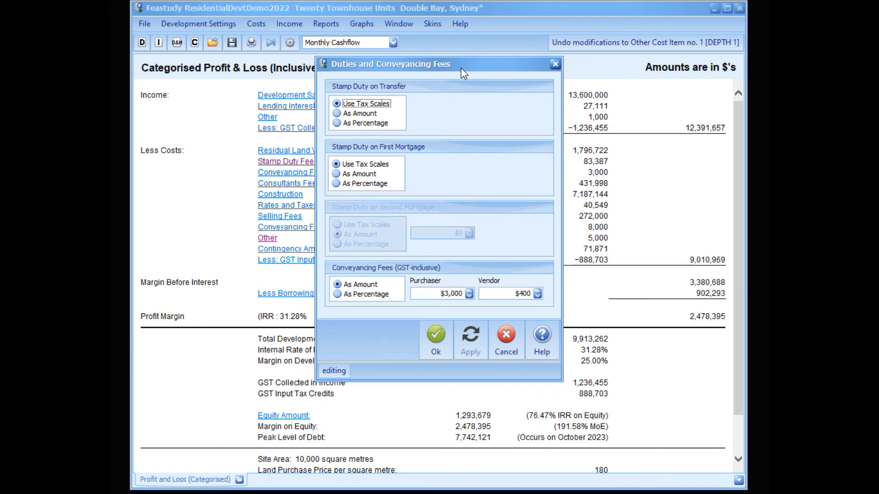
left_click(508, 338)
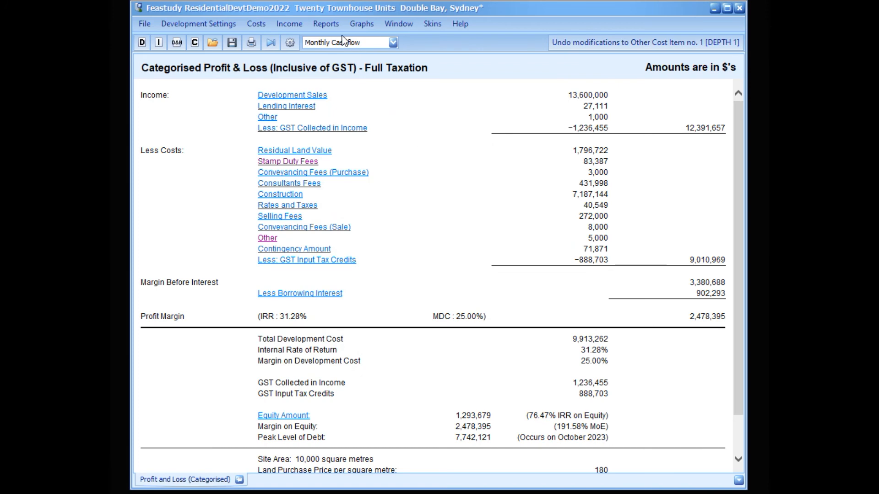
View the itemised and the valuer's style profit and loss reports
left_click(325, 23)
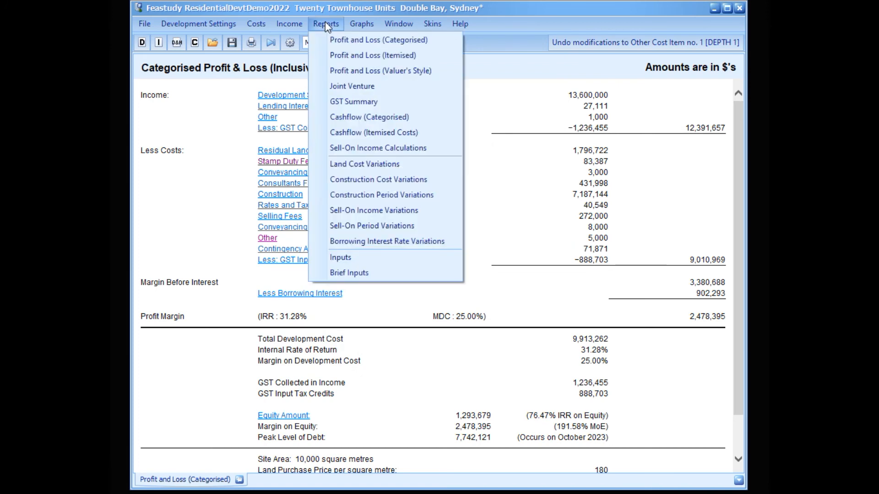
left_click(334, 55)
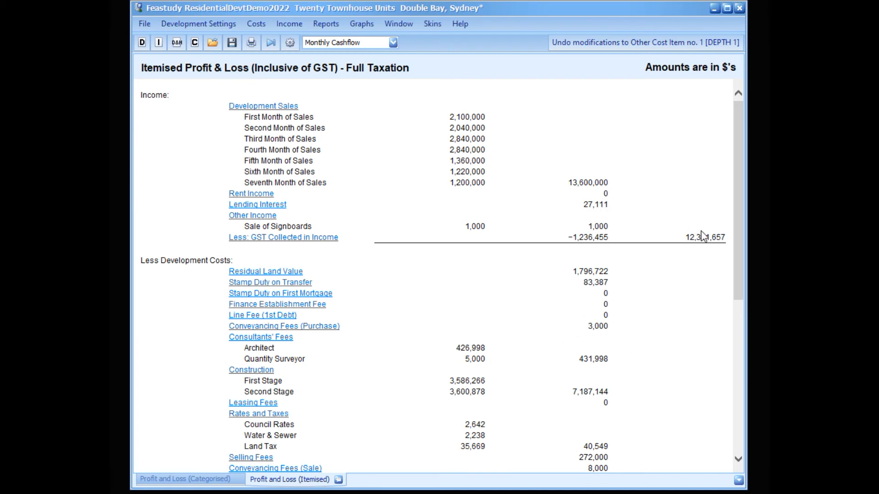
left_click(324, 24)
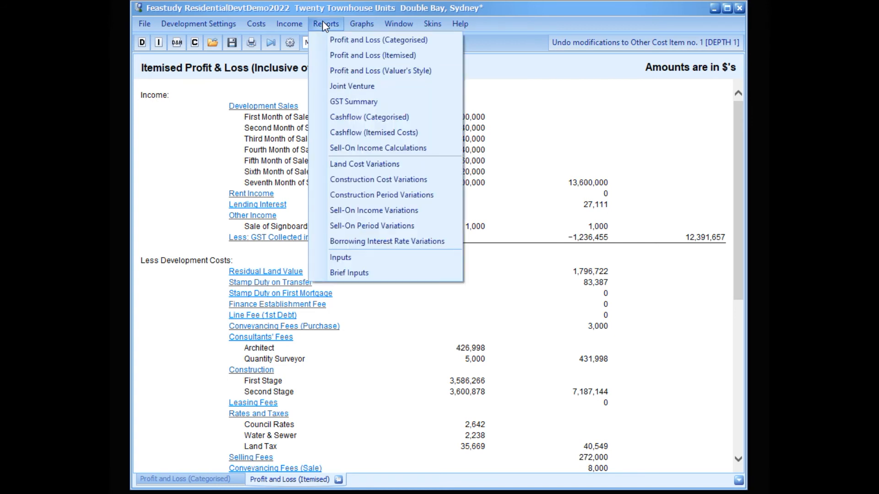
left_click(355, 72)
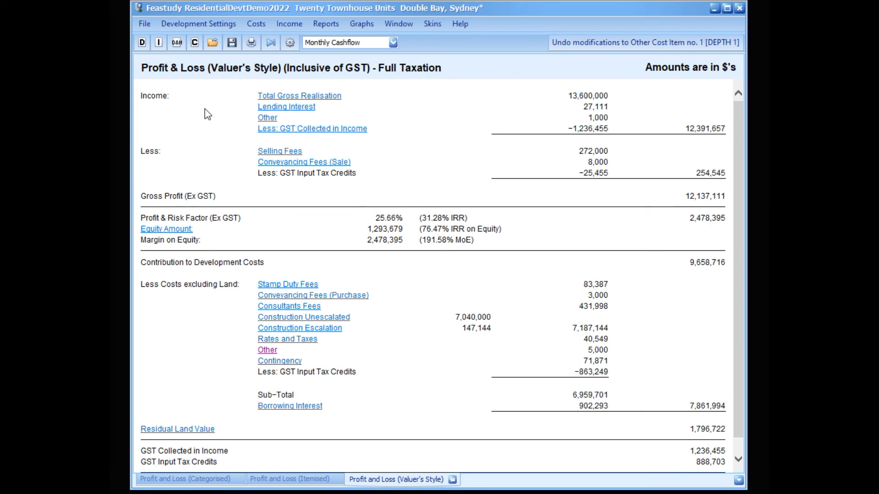
View the Joint Venture report and the categorised and itemised costs cashflow reports
left_click(326, 25)
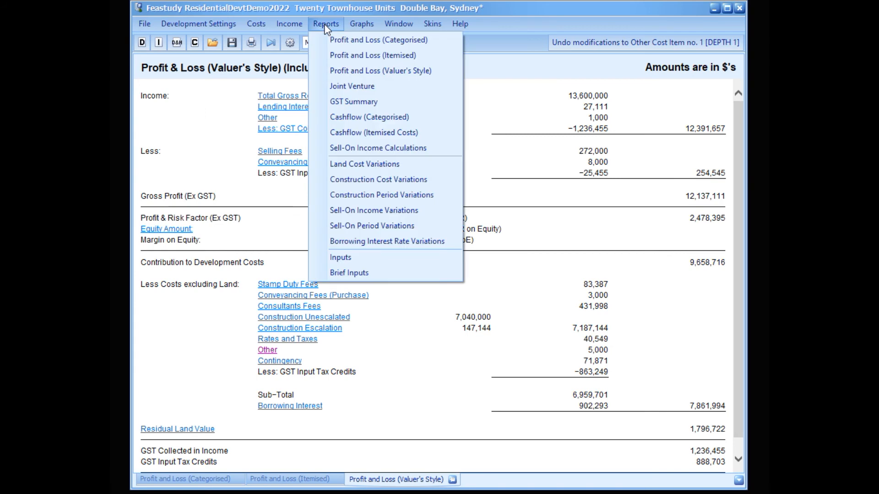
left_click(339, 88)
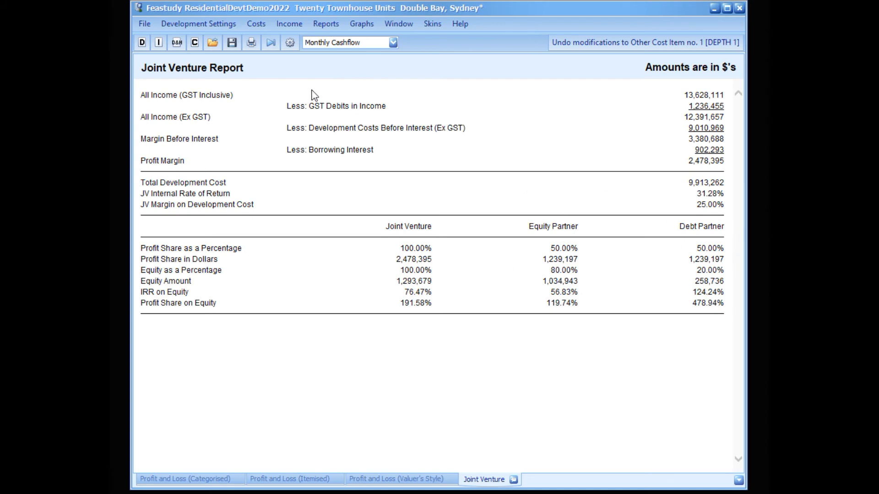
left_click(328, 25)
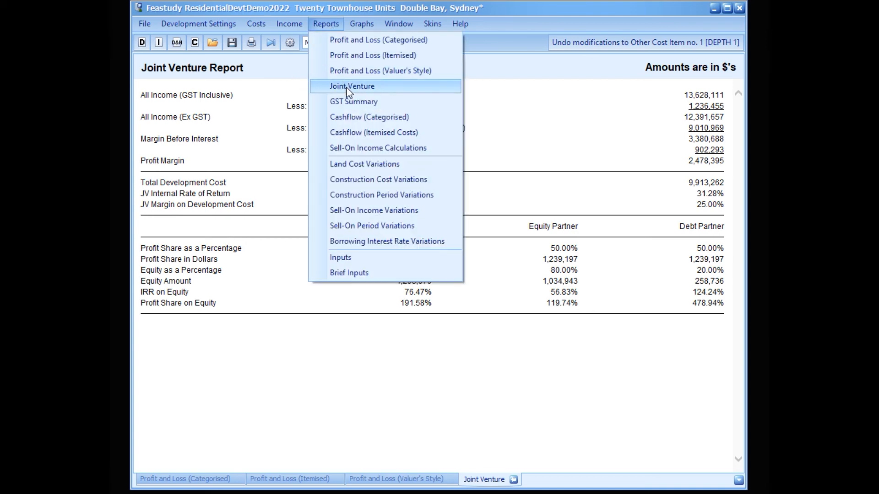
left_click(355, 120)
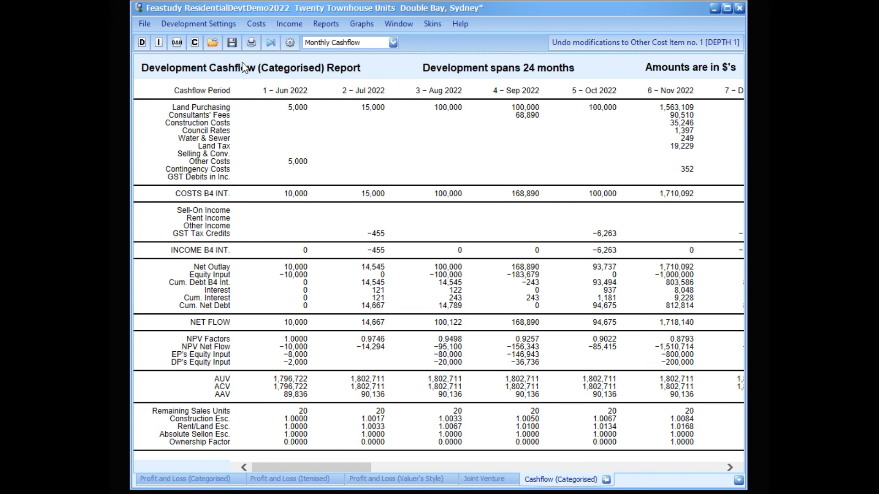
left_click(326, 24)
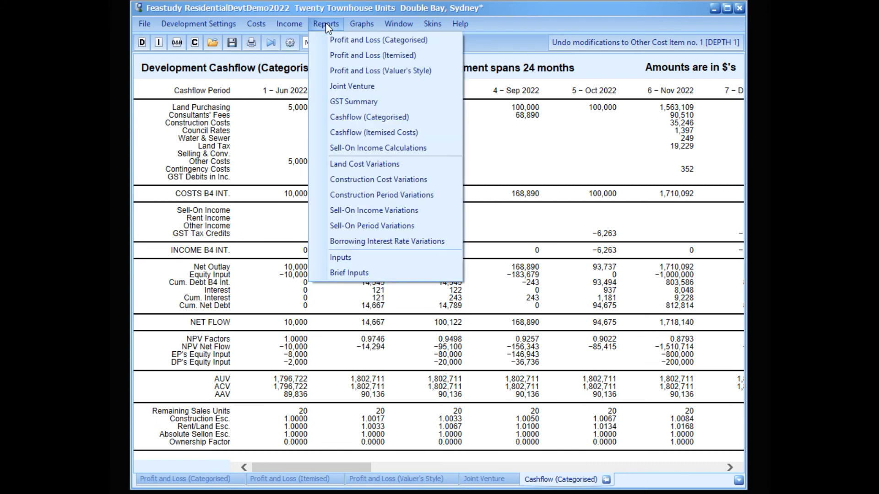
left_click(366, 131)
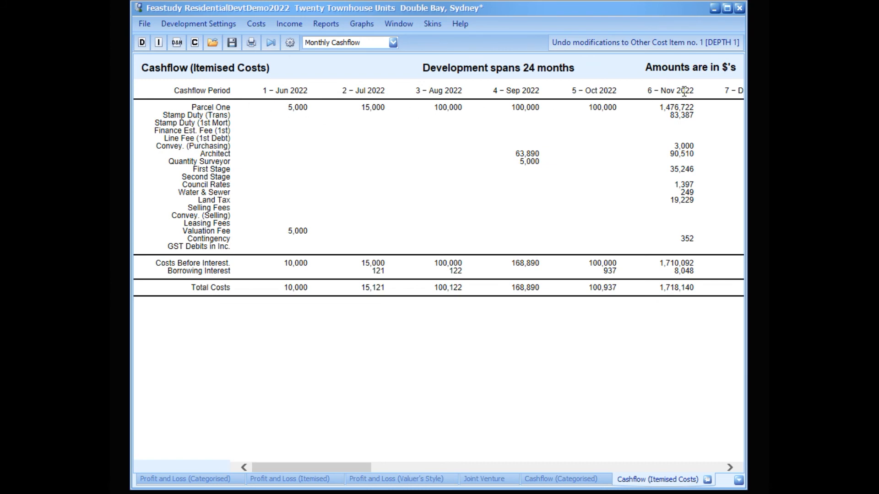
View the sensitivity report for land cost variations and the profit and loss graph
left_click(335, 26)
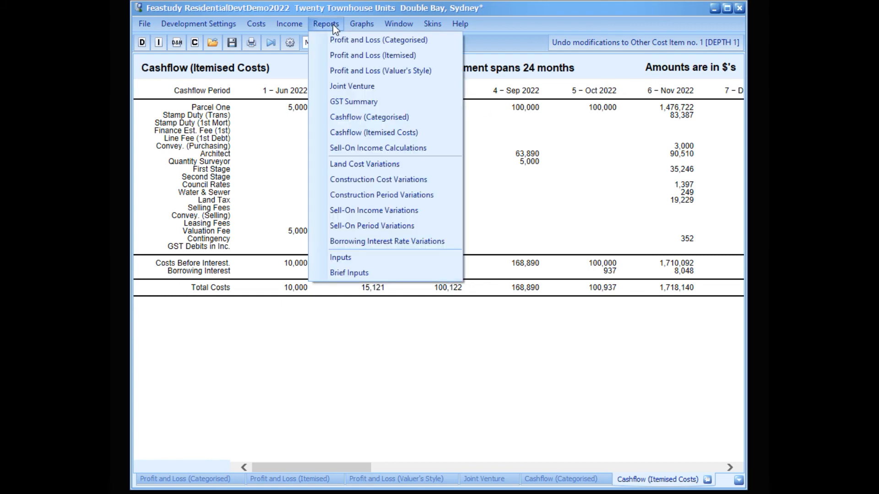
left_click(366, 165)
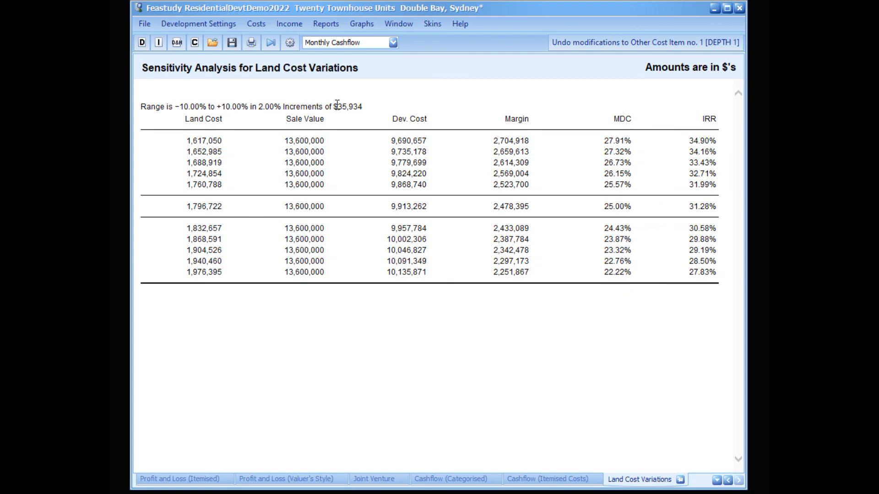
left_click(326, 23)
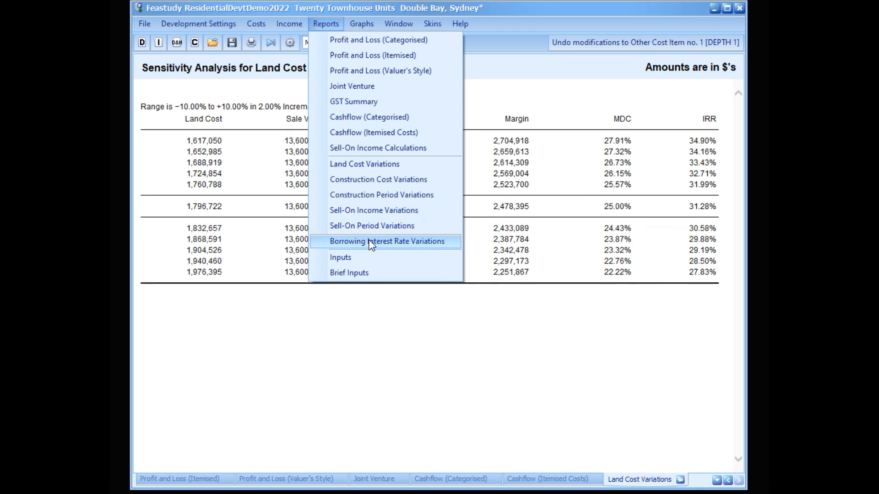
left_click(512, 100)
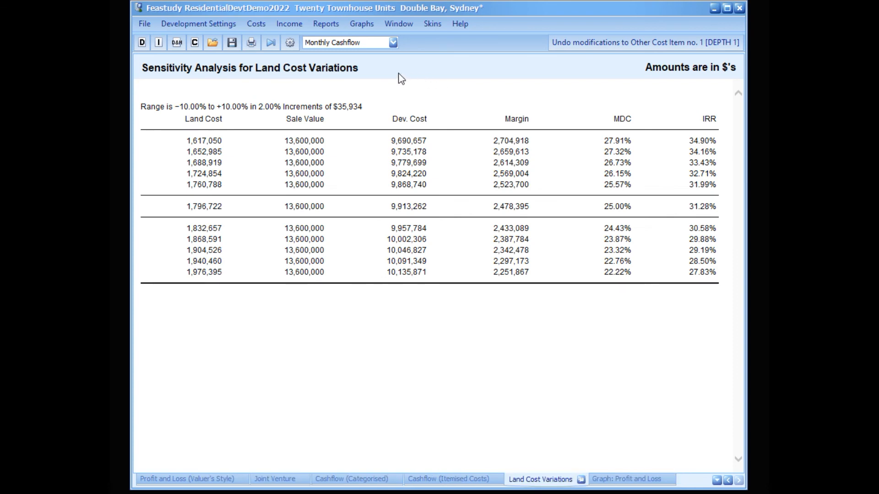
left_click(366, 25)
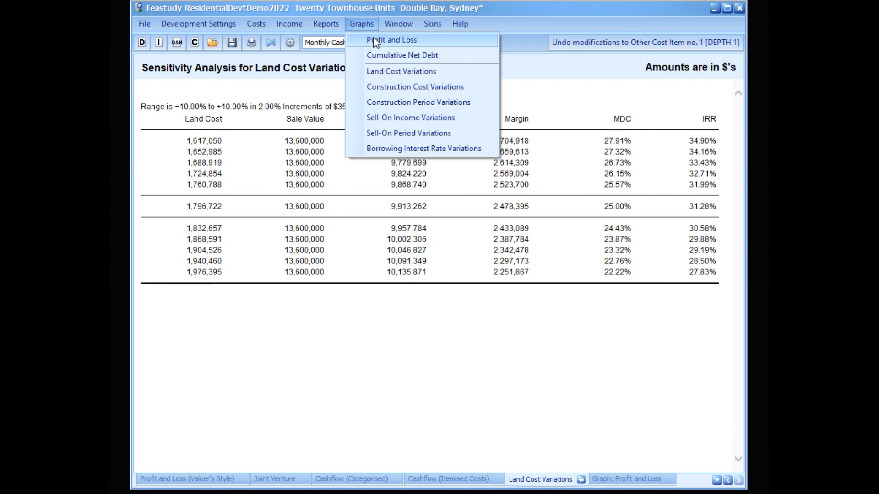
left_click(376, 41)
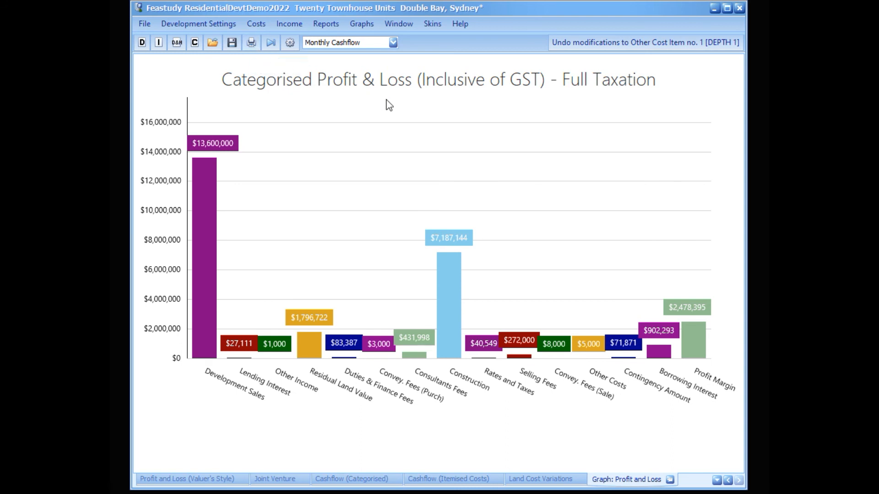
Look up the Auto Window Shift topic in the help file's index
left_click(460, 26)
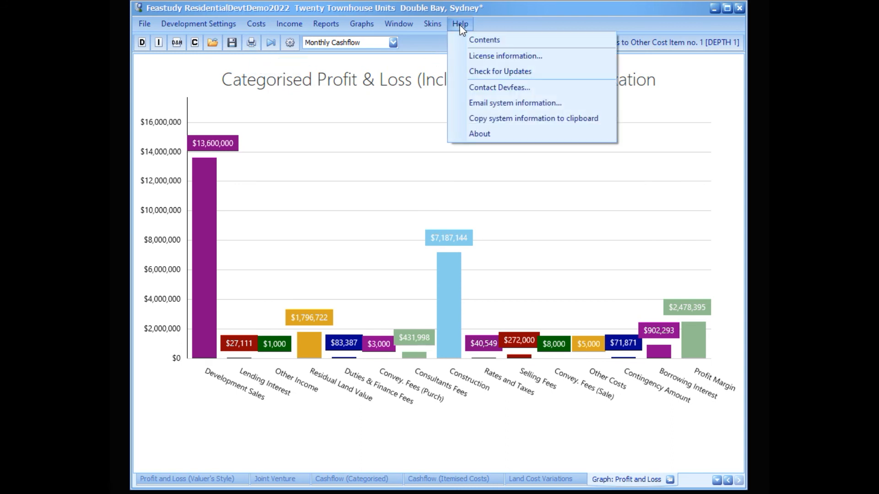
left_click(484, 40)
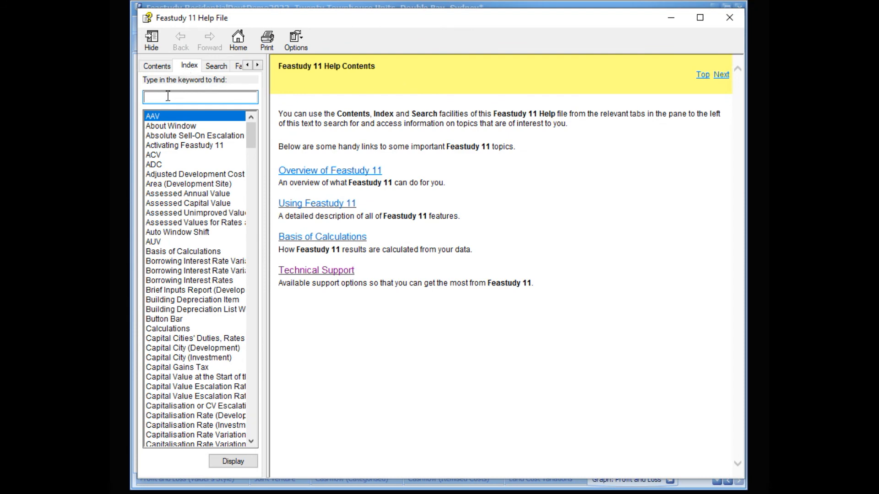
type("auto")
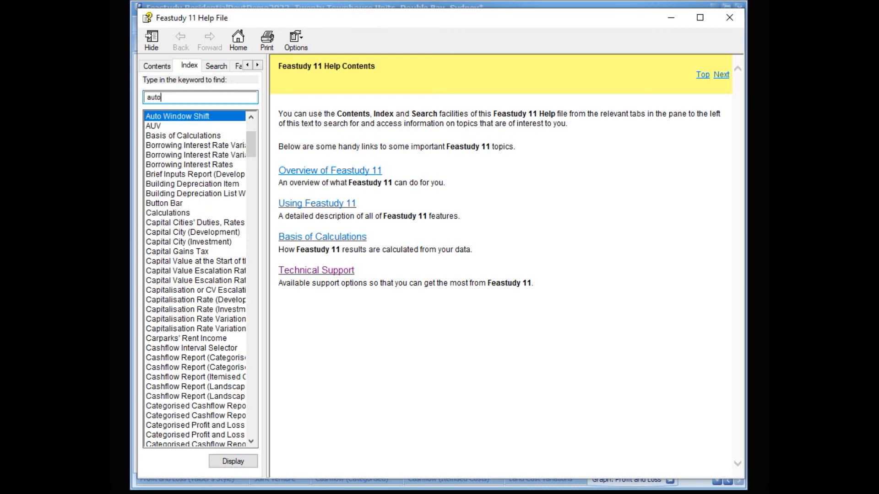
double_click(181, 117)
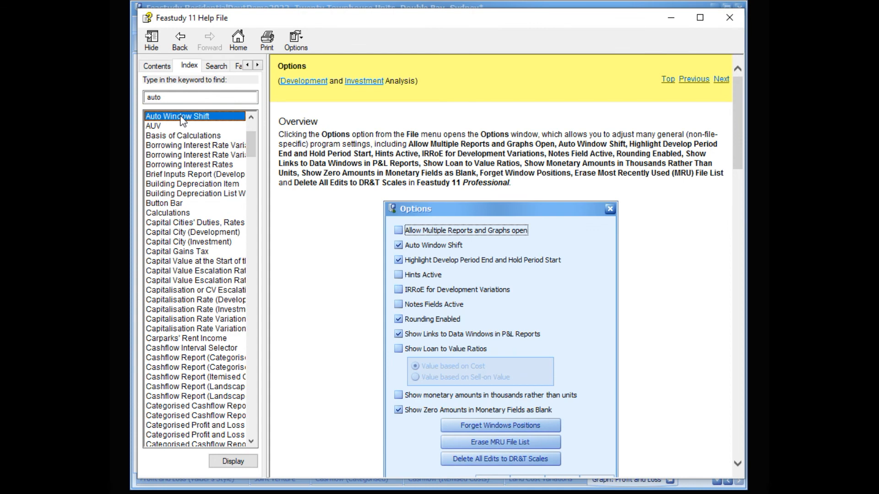
Look up the Technical Support topic in the help file's index
left_click_drag(164, 97, 116, 97)
type("techn")
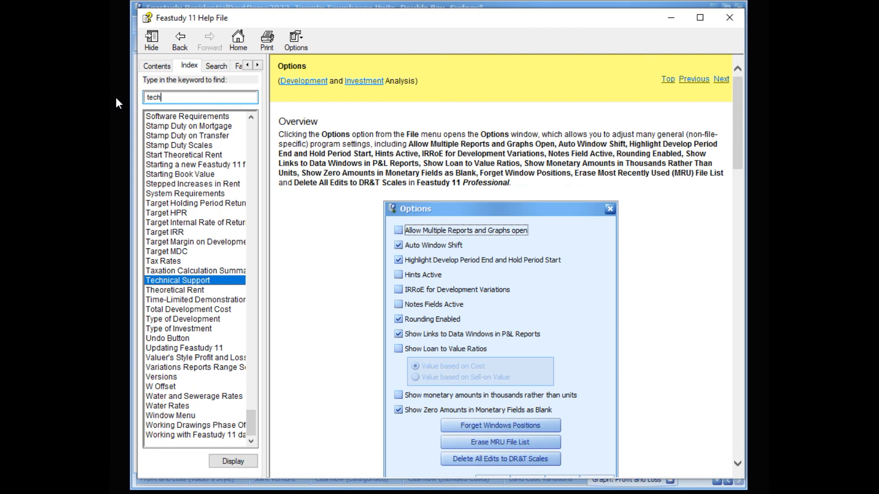
double_click(184, 280)
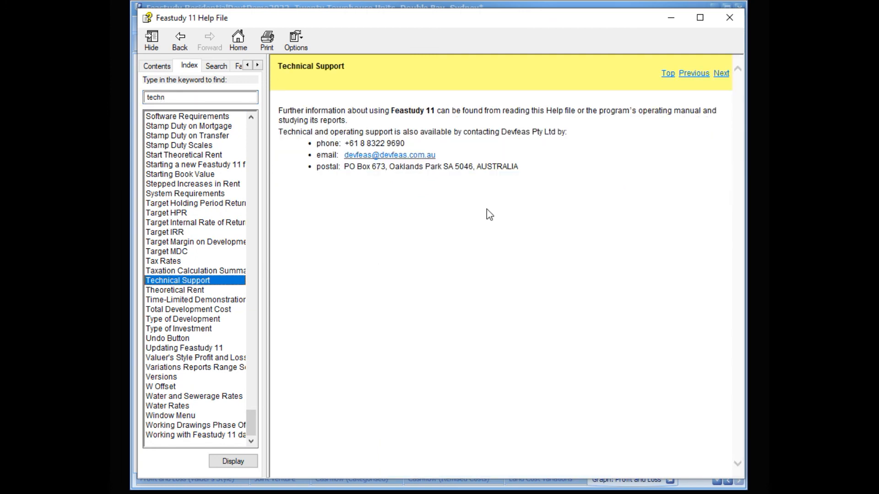